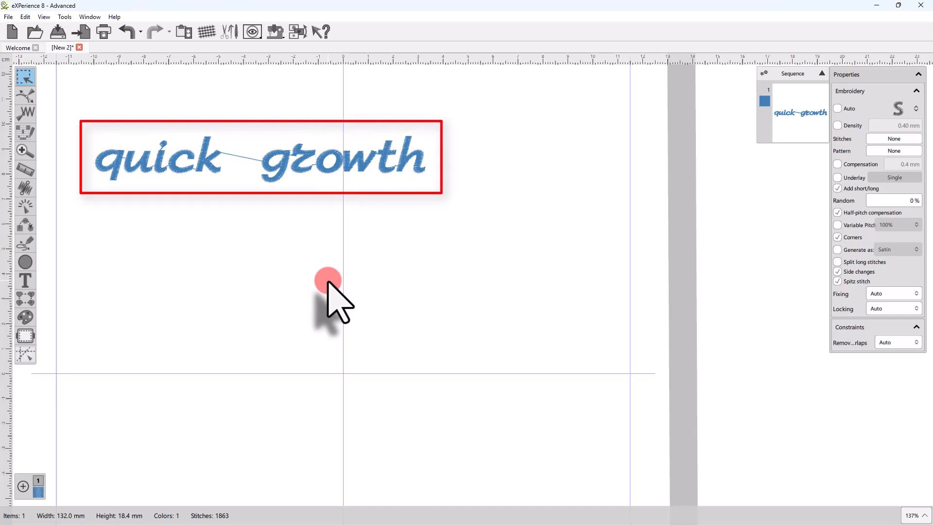
- Select the "quick growth" lettering for text editing and try shifting the letter u with its baseline node
click(328, 282)
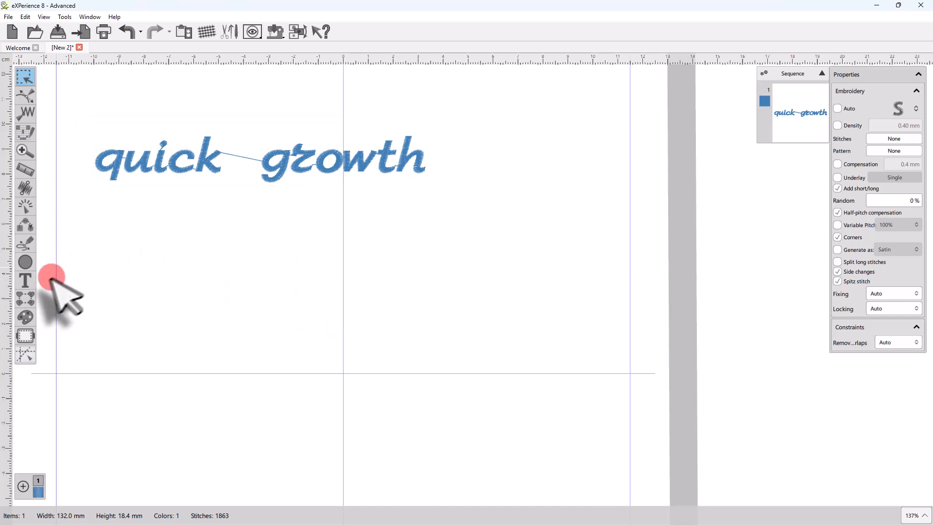
click(25, 281)
click(150, 162)
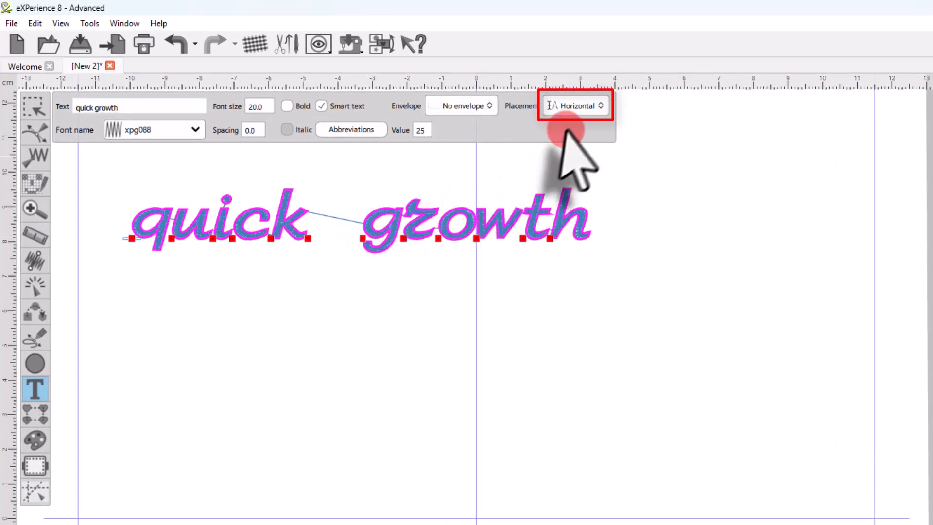
click(578, 107)
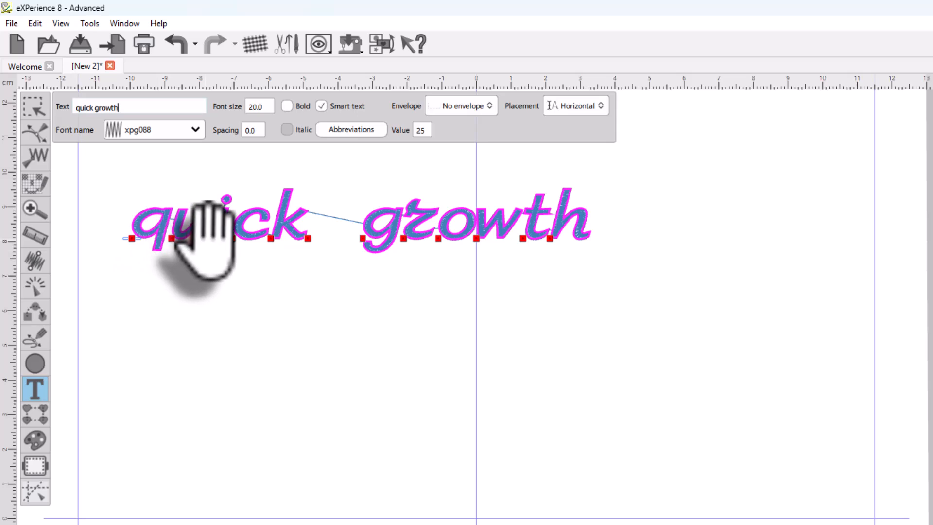
drag(171, 239, 170, 251)
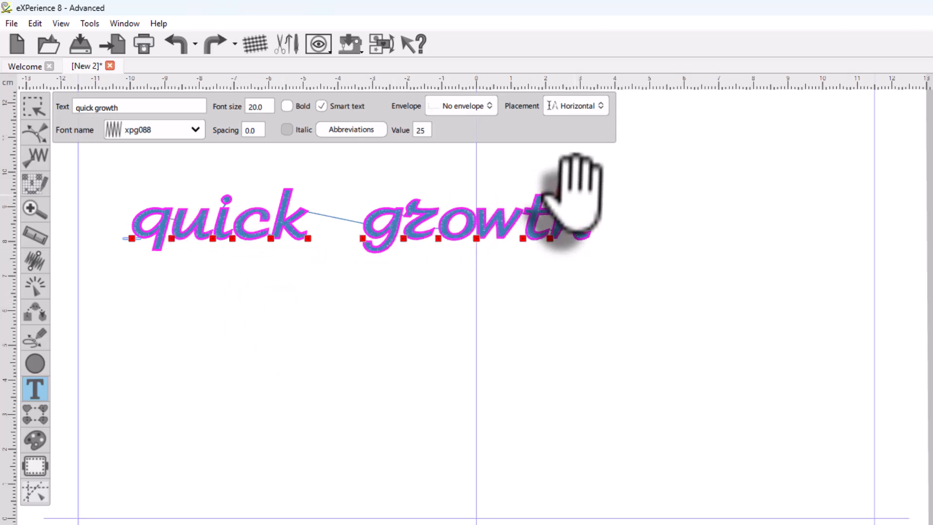
- Change the placement of the "quick growth" text to Vertical and inspect the stacked letters
click(589, 106)
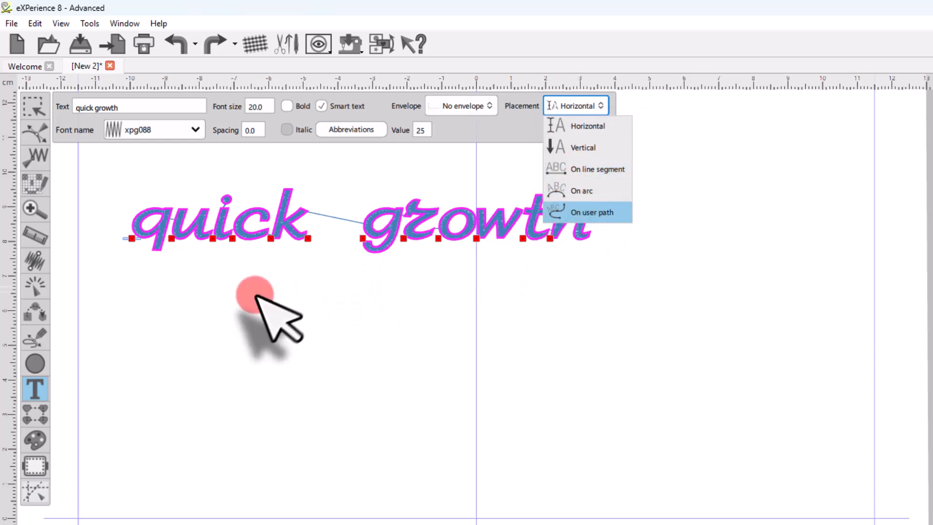
click(576, 146)
scroll(373, 292, down, 3)
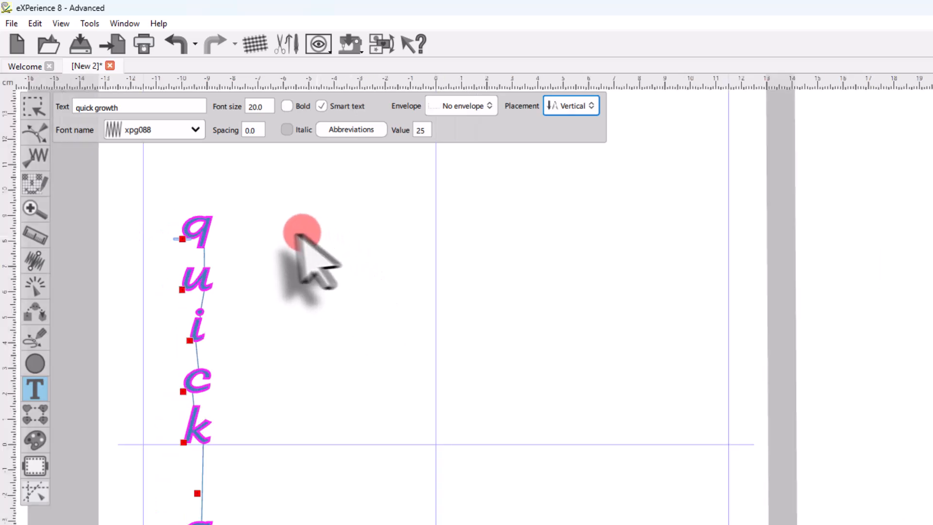
scroll(260, 417, up, 1)
scroll(252, 412, down, 1)
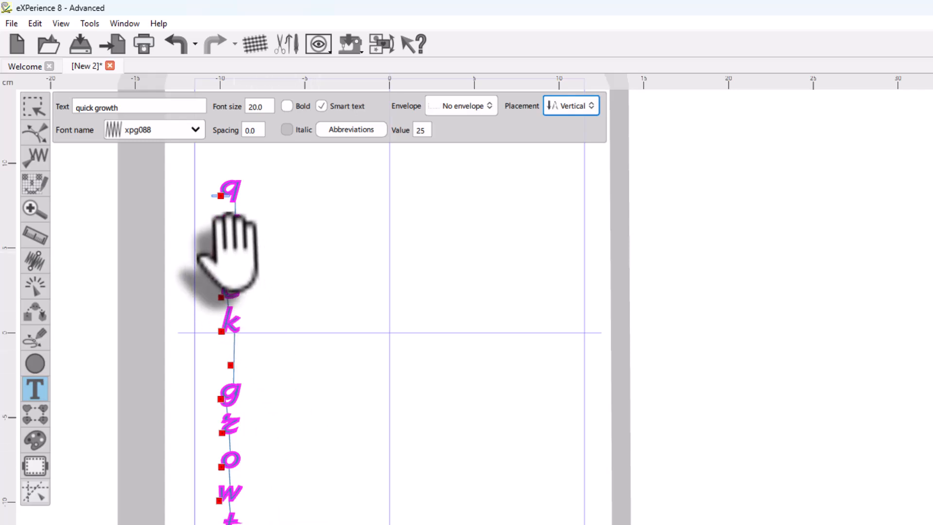
scroll(228, 252, up, 2)
scroll(243, 364, up, 1)
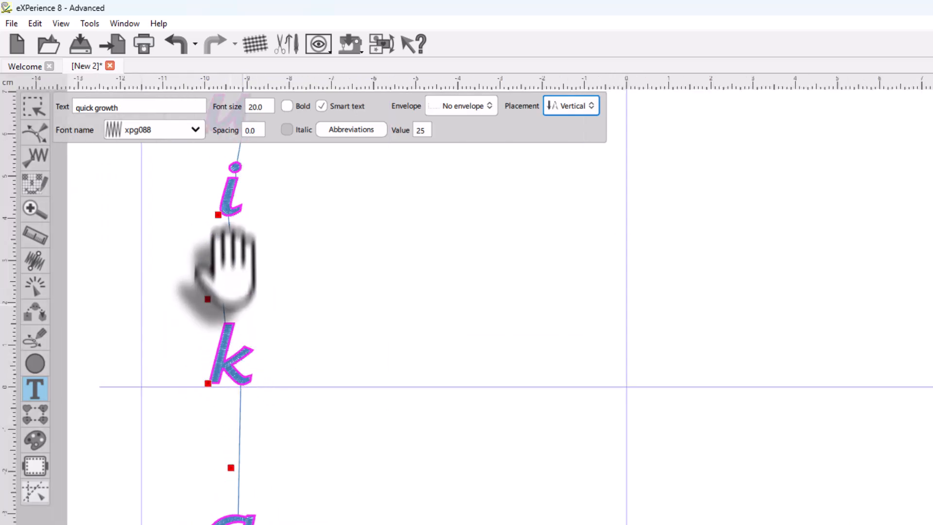
- Set the letter spacing of the vertical text to -3 and check the whole column of letters
click(318, 194)
click(255, 129)
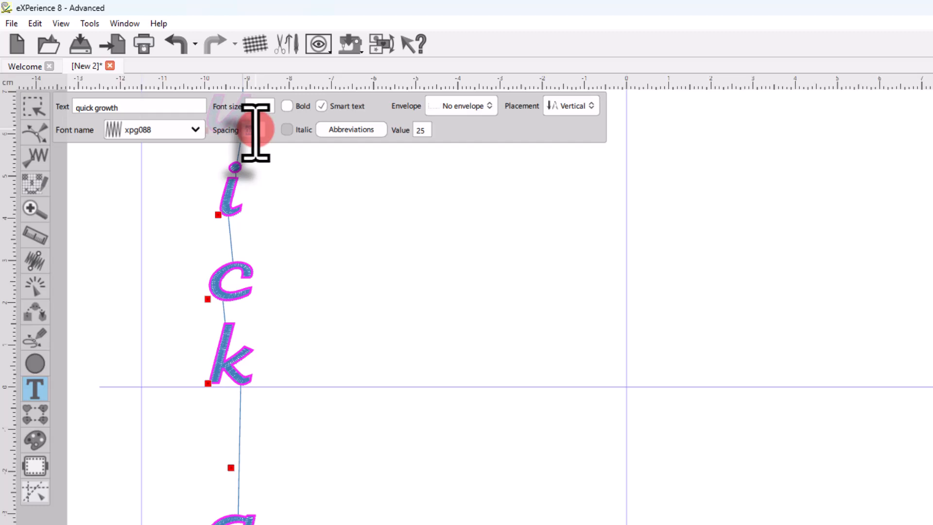
text(-3)
key(Return)
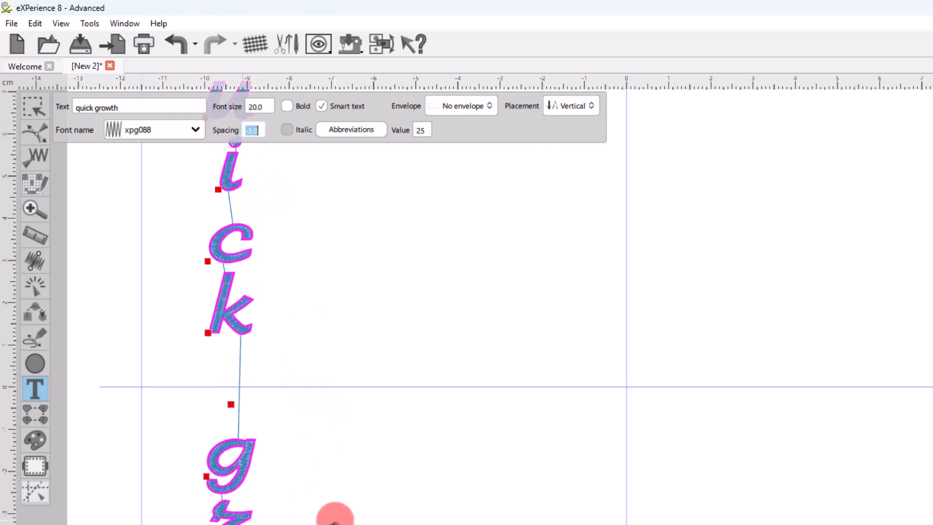
scroll(288, 500, down, 5)
scroll(226, 474, up, 4)
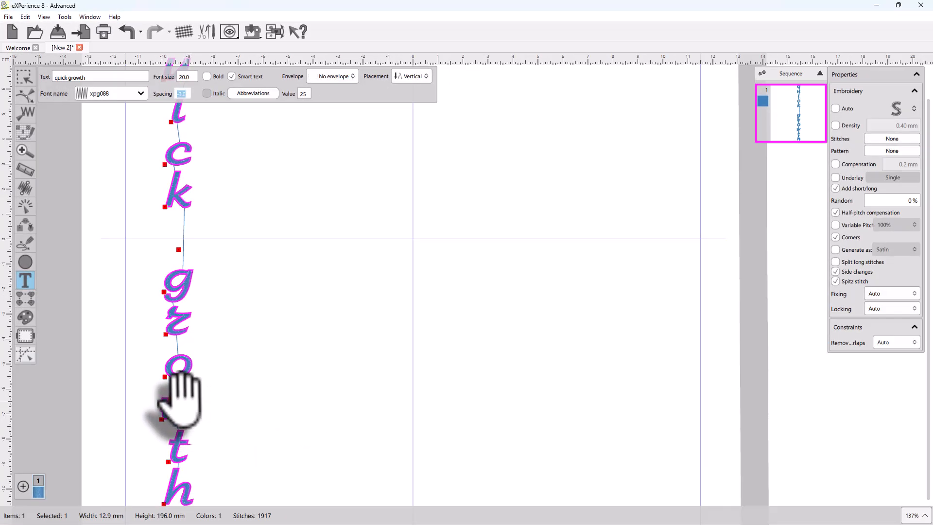
scroll(177, 392, down, 2)
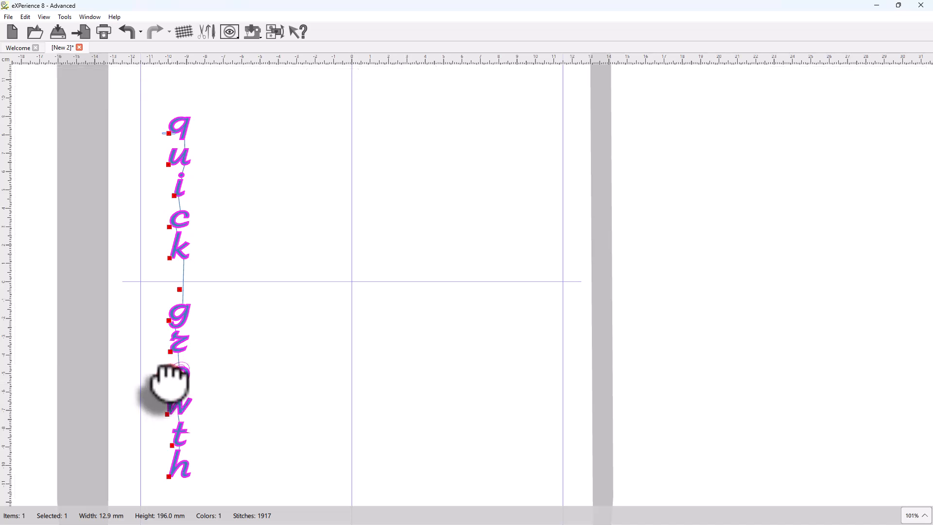
click(253, 396)
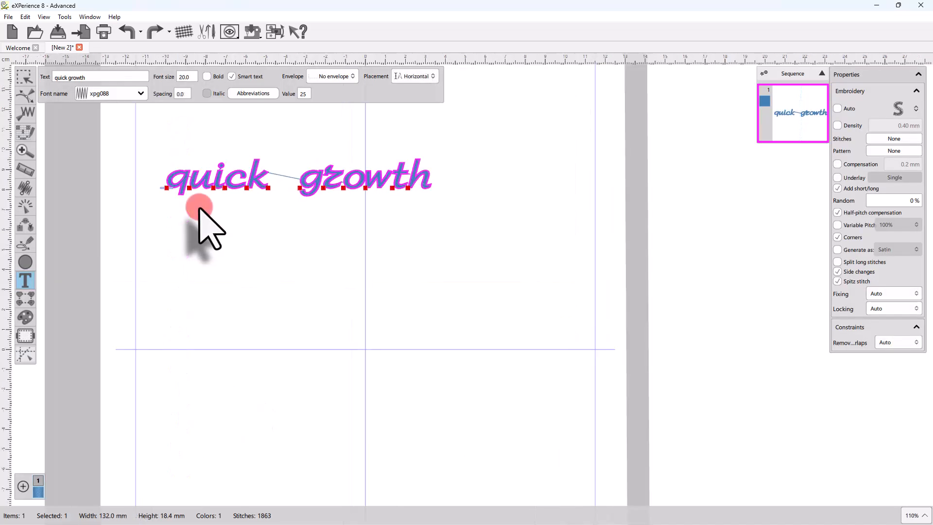
- Place the text on a line segment, lowering its start point and extending its end point well past the text for an upward slant
click(428, 76)
click(424, 122)
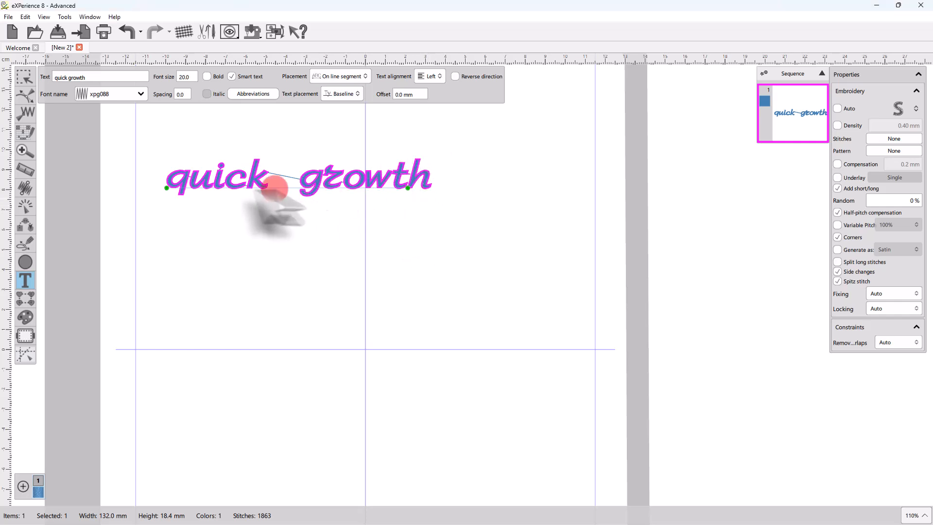
drag(166, 188, 157, 218)
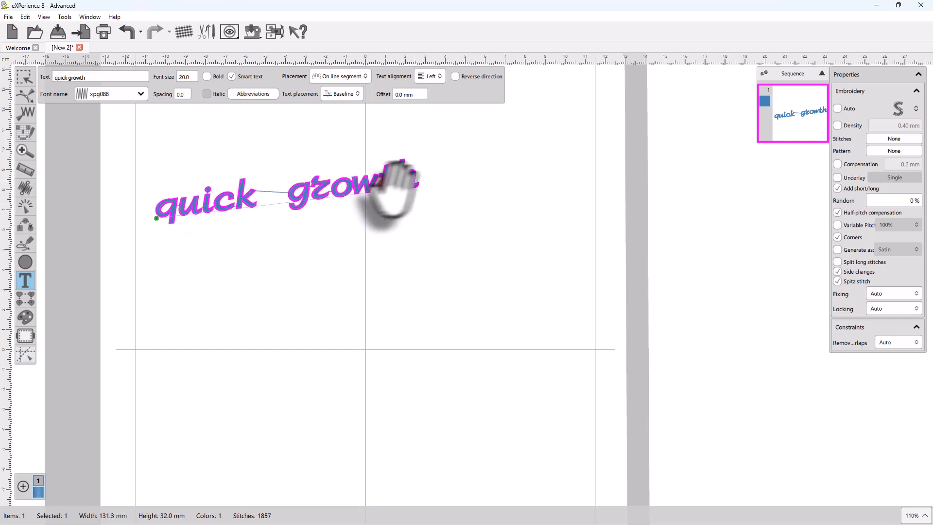
drag(407, 188, 523, 181)
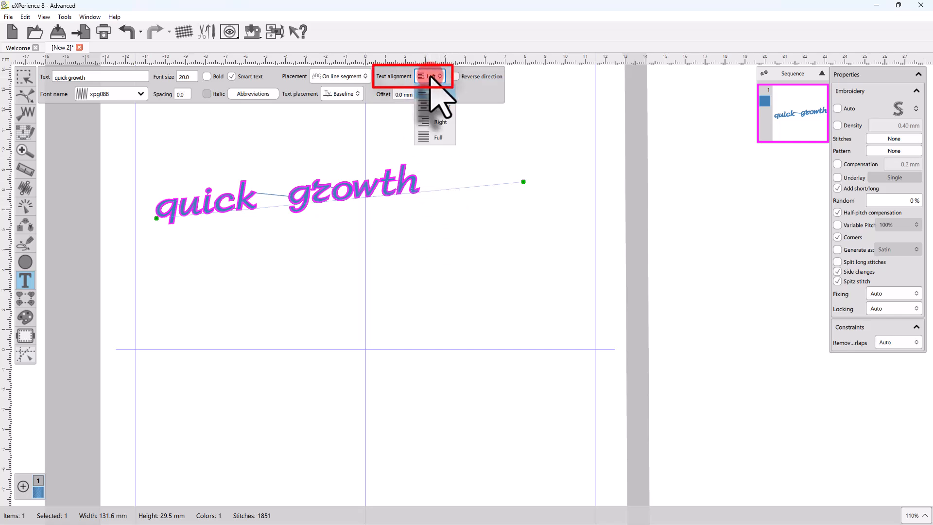
- Try the Right, Left, Center and Full text alignments, shortening the line segment under Full alignment
click(430, 107)
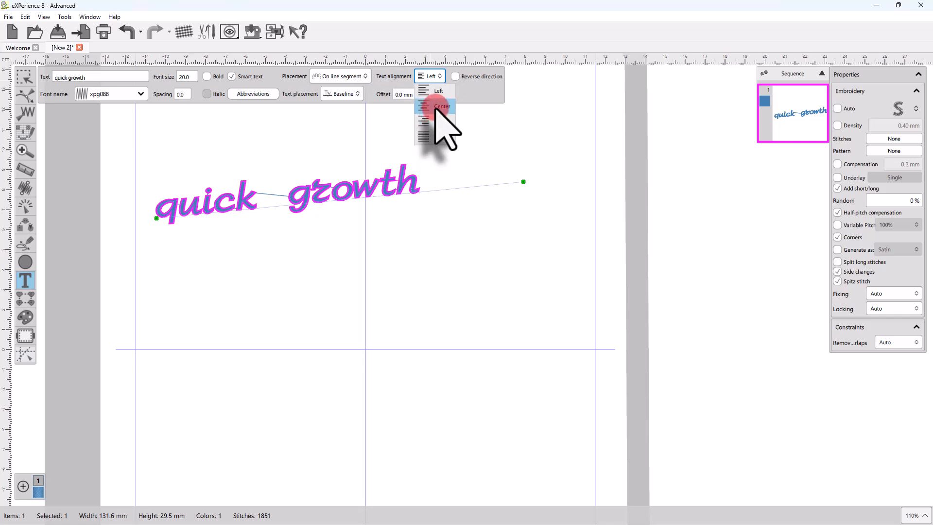
click(437, 122)
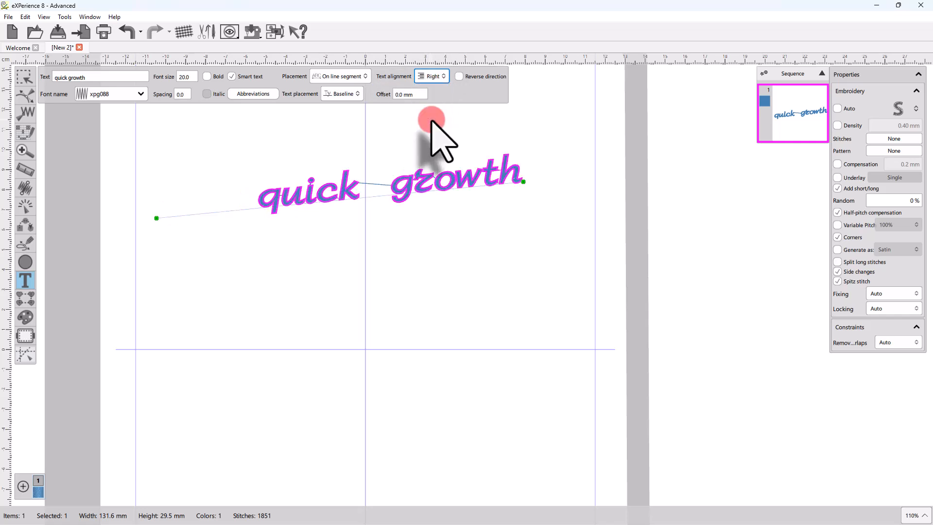
click(431, 76)
click(427, 91)
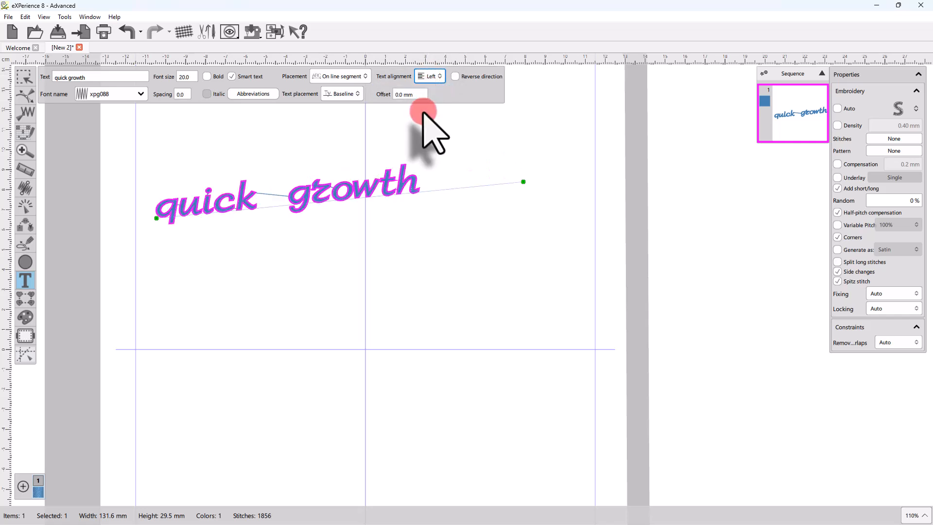
click(431, 77)
click(429, 108)
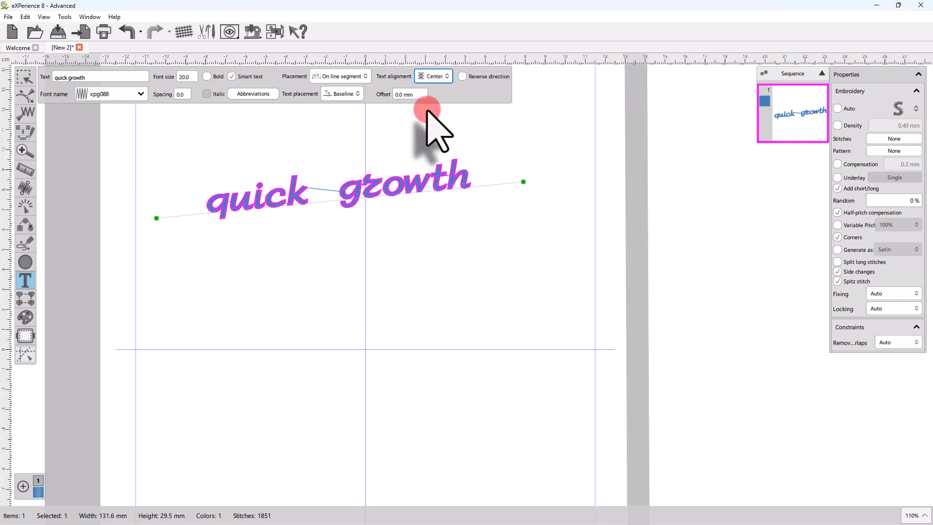
click(431, 77)
click(437, 138)
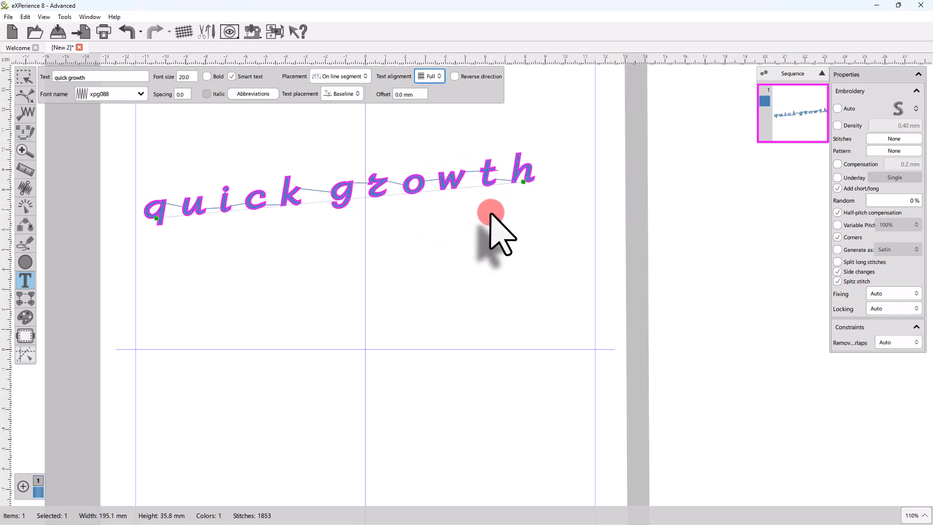
drag(519, 155, 425, 189)
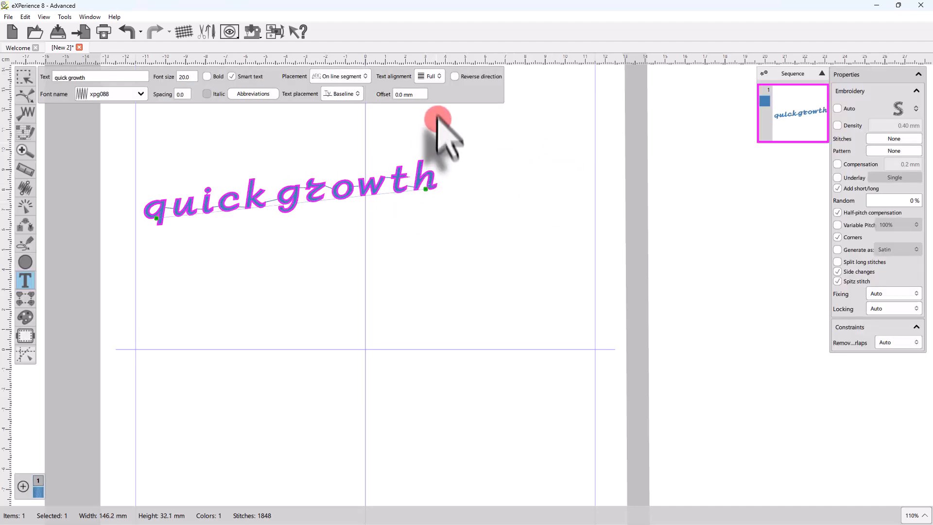
- Set the text alignment to Left and move the line segment's end point slightly beyond the last letter
click(431, 77)
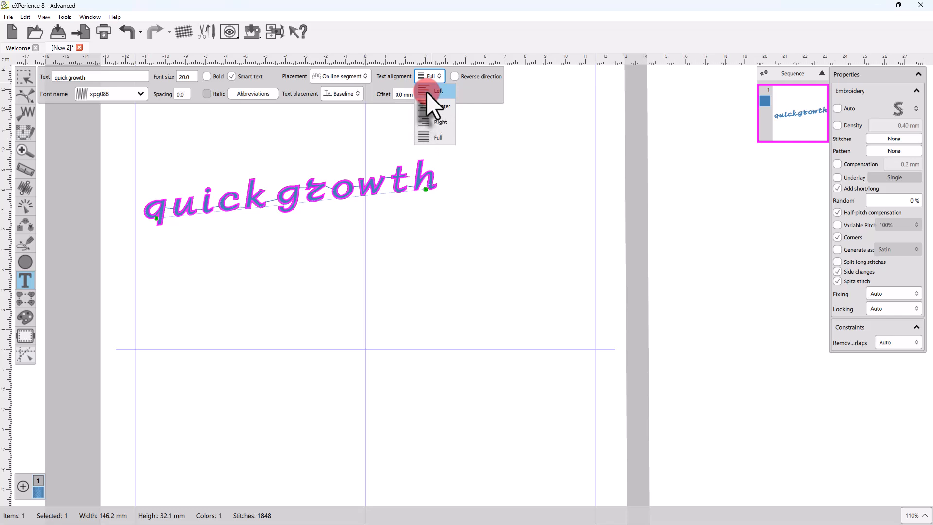
click(429, 91)
drag(427, 187, 456, 188)
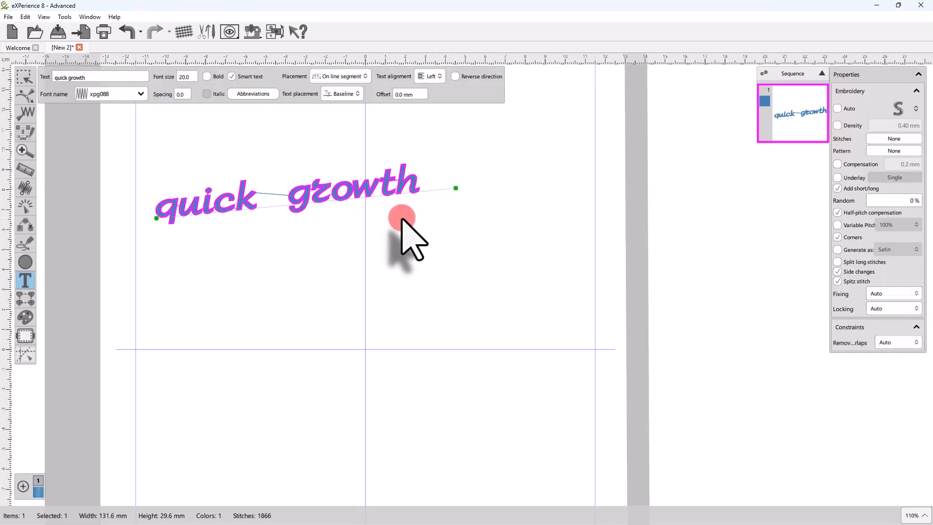
- Try text offsets of 10 mm and 5 mm before resetting to 0 mm, and toggle Reverse direction on and off
double_click(397, 95)
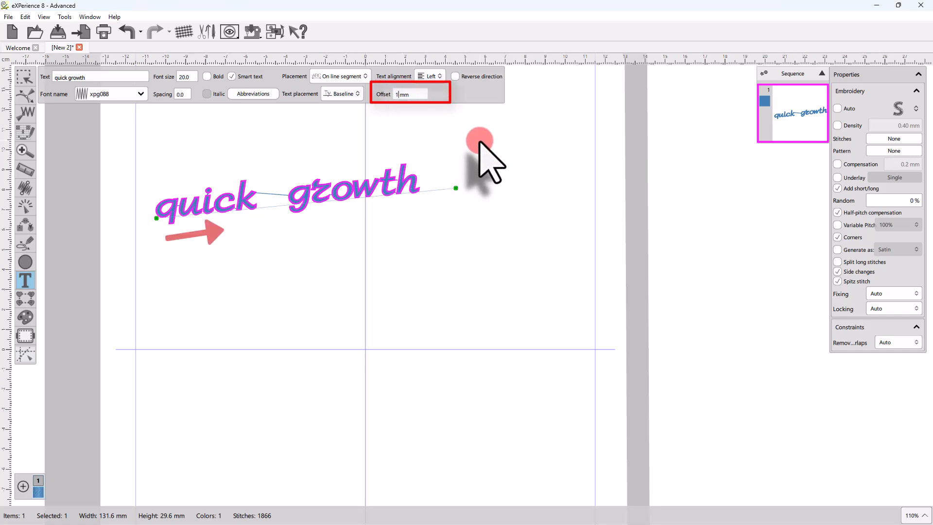
key(Return)
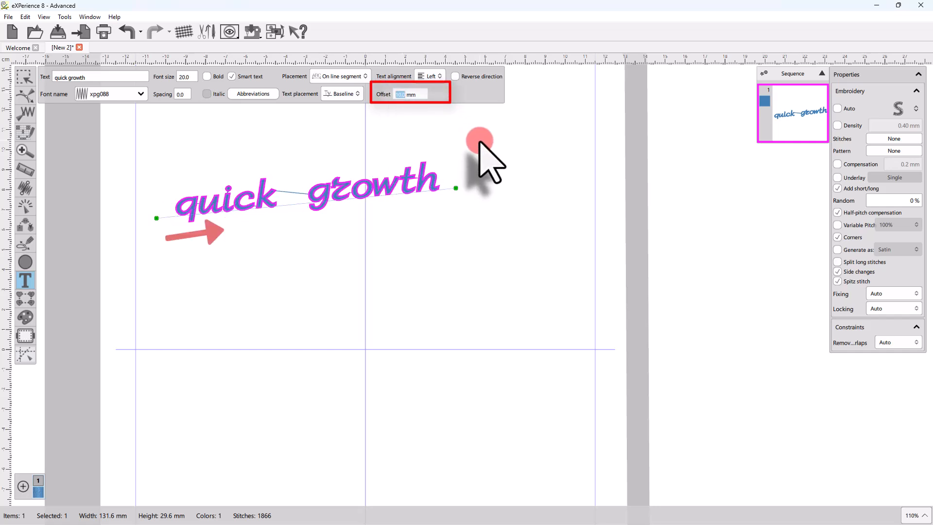
key(Return)
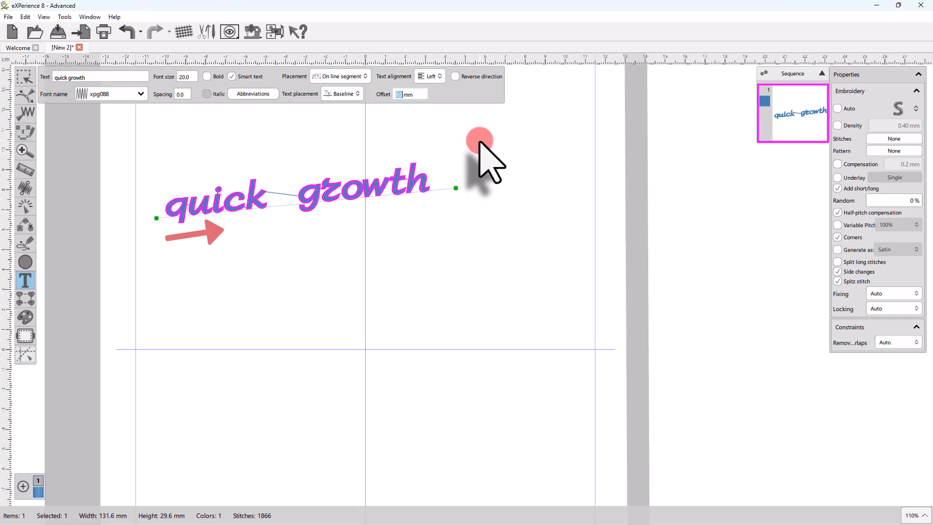
key(Return)
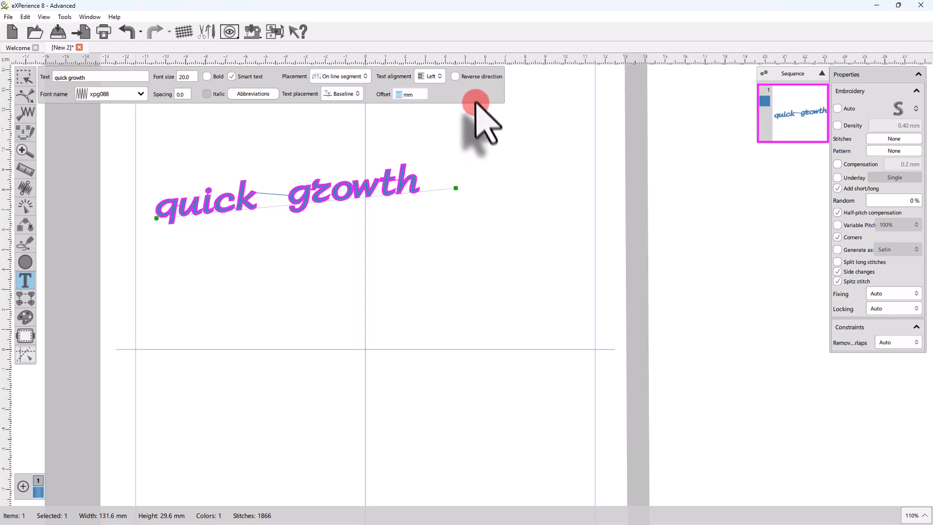
click(479, 78)
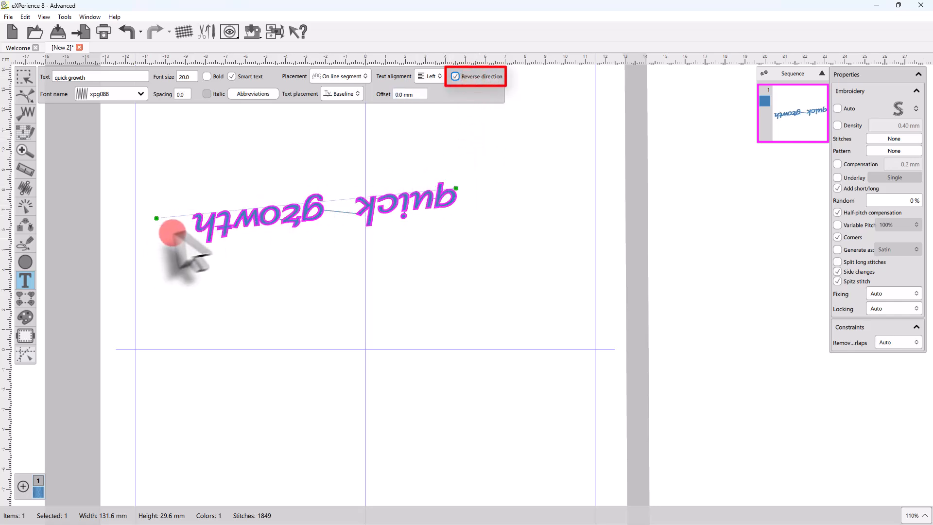
click(477, 77)
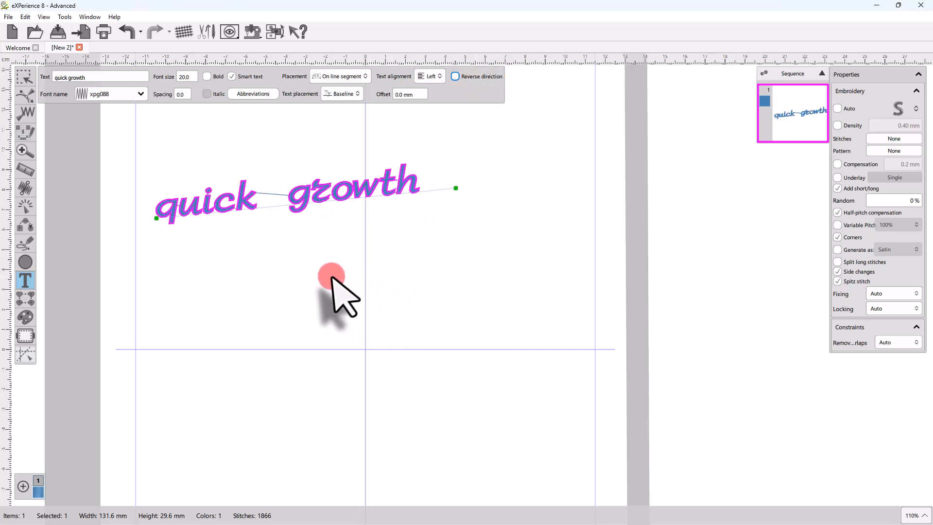
- Choose Baseline as the text placement and examine how the letters sit on the line segment
click(360, 94)
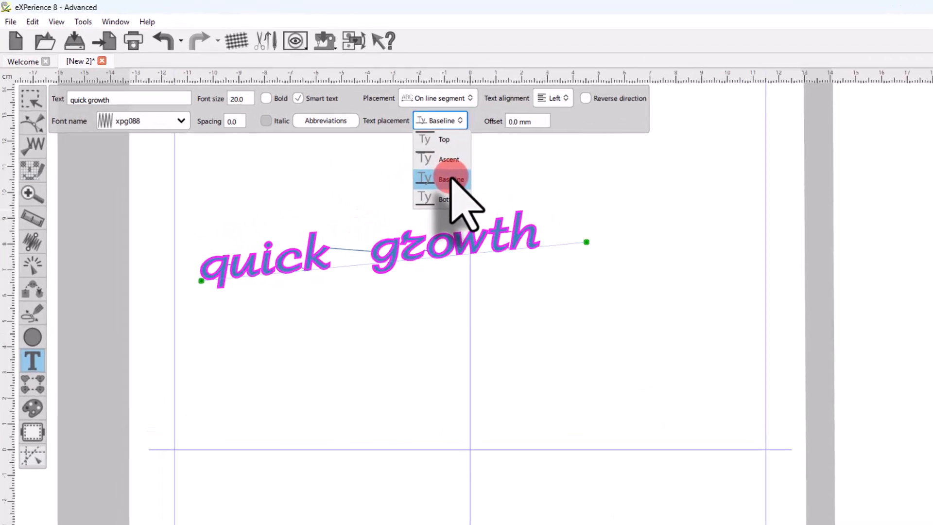
click(351, 139)
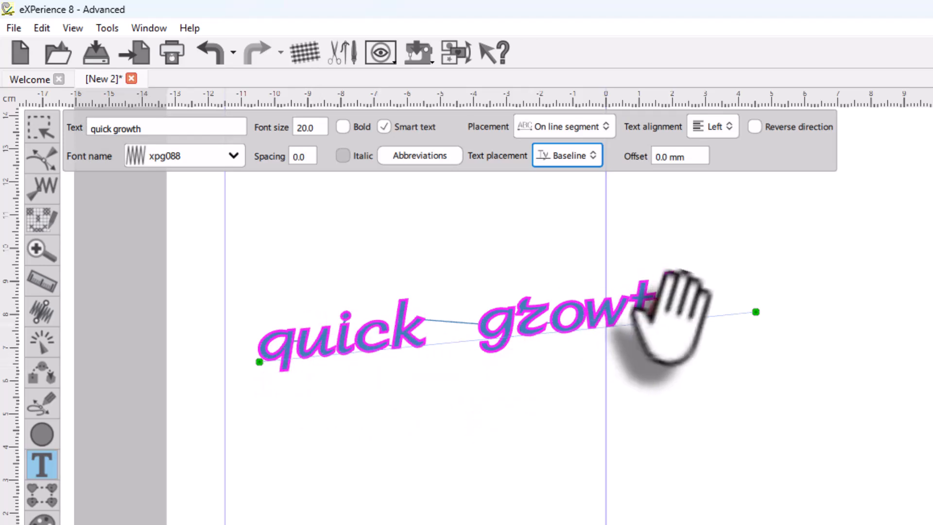
scroll(240, 375, up, 2)
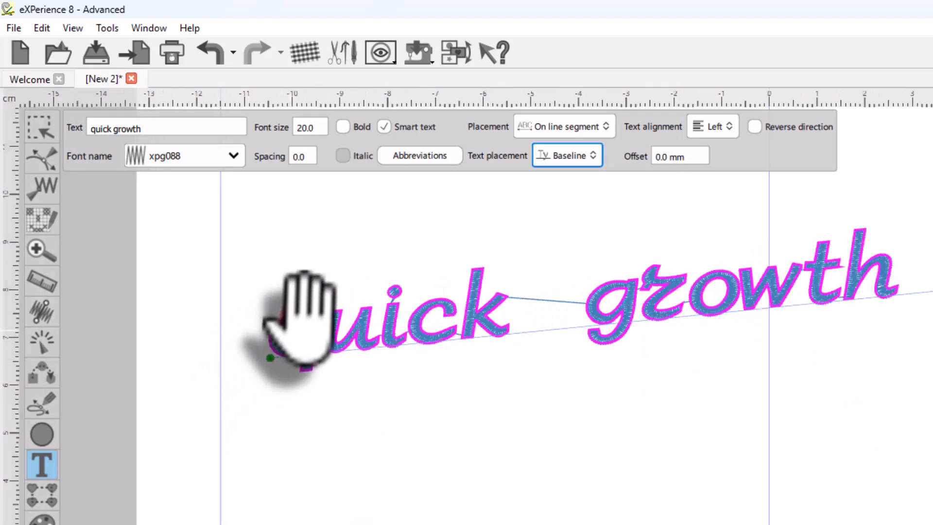
scroll(286, 330, up, 1)
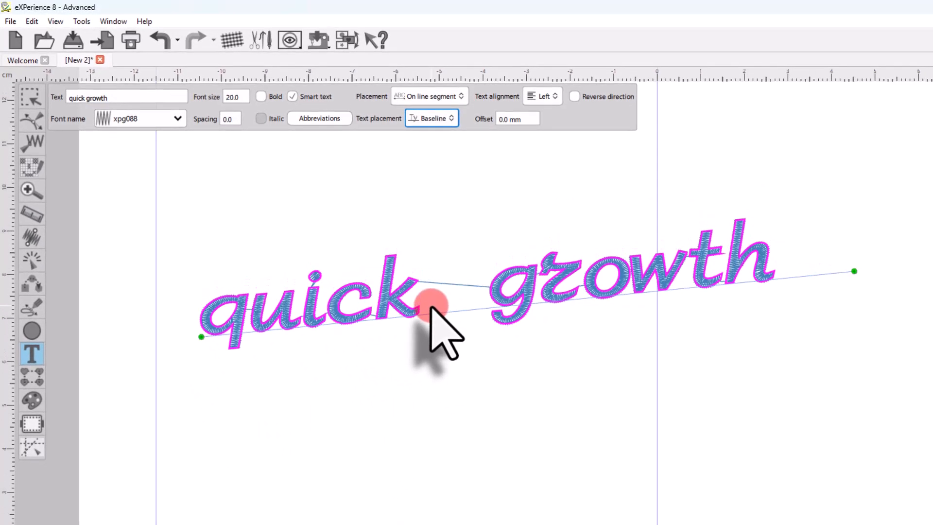
- Try the Bottom, Ascent and Top text placements on the line segment, and return to Baseline
click(449, 120)
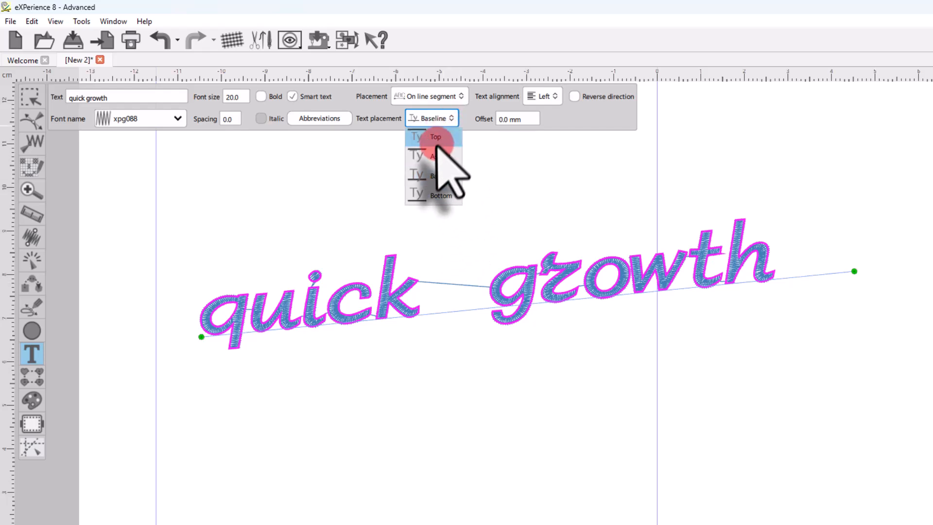
click(441, 195)
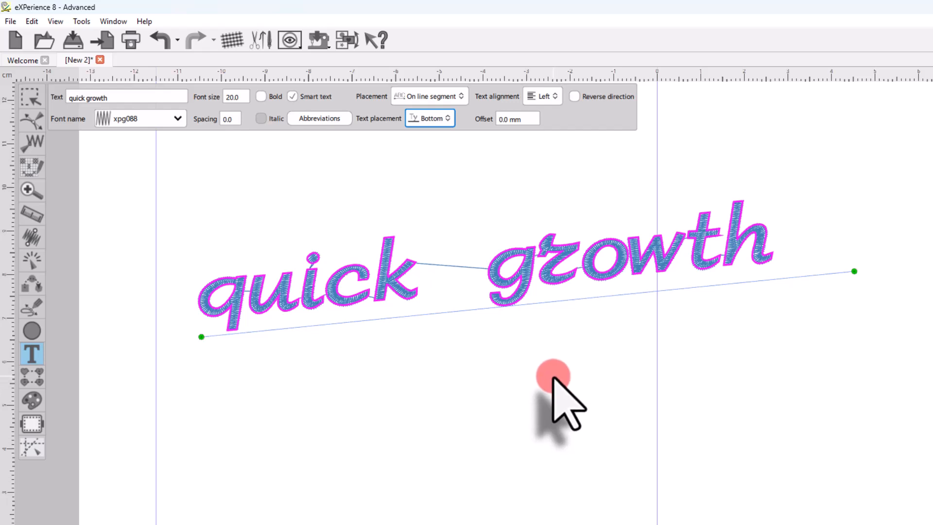
click(447, 119)
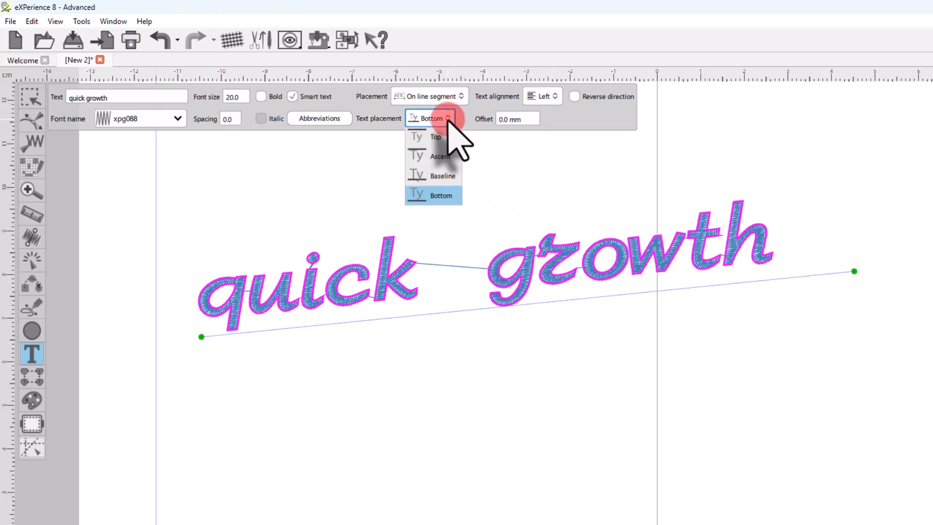
click(440, 158)
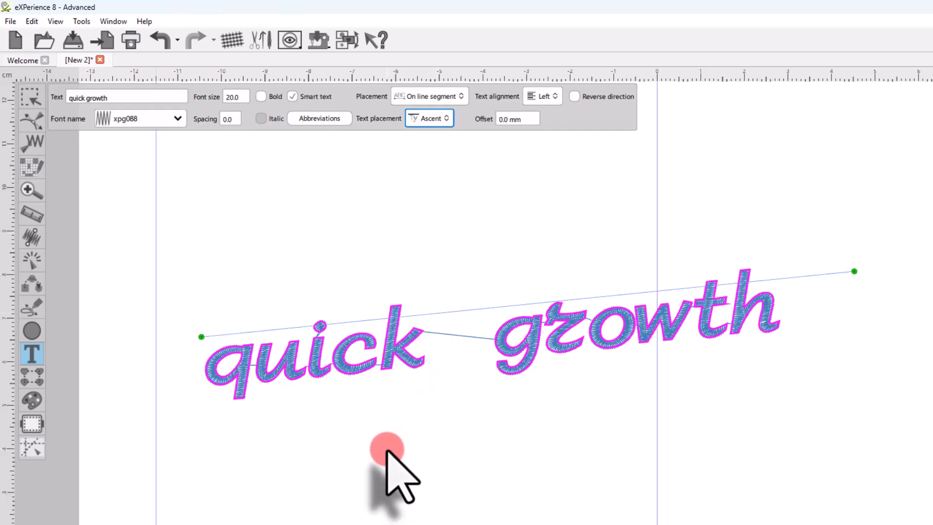
click(433, 119)
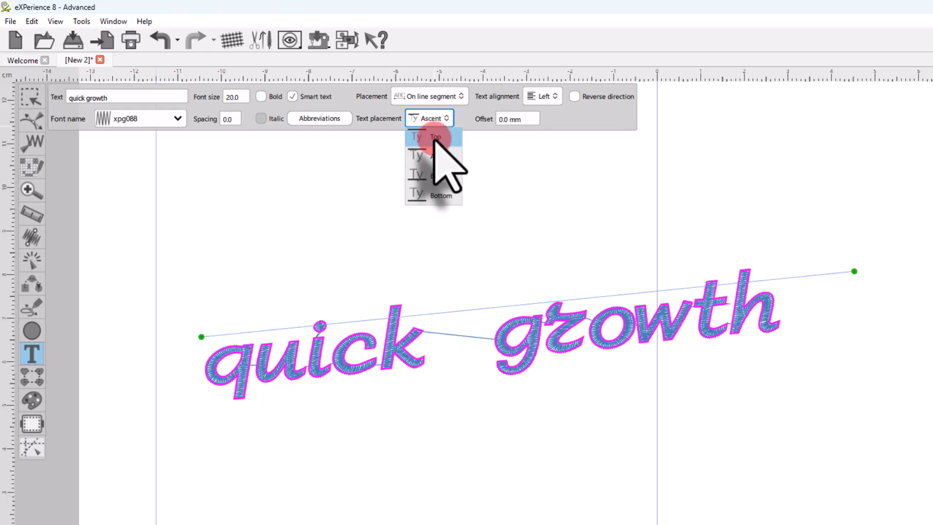
click(436, 137)
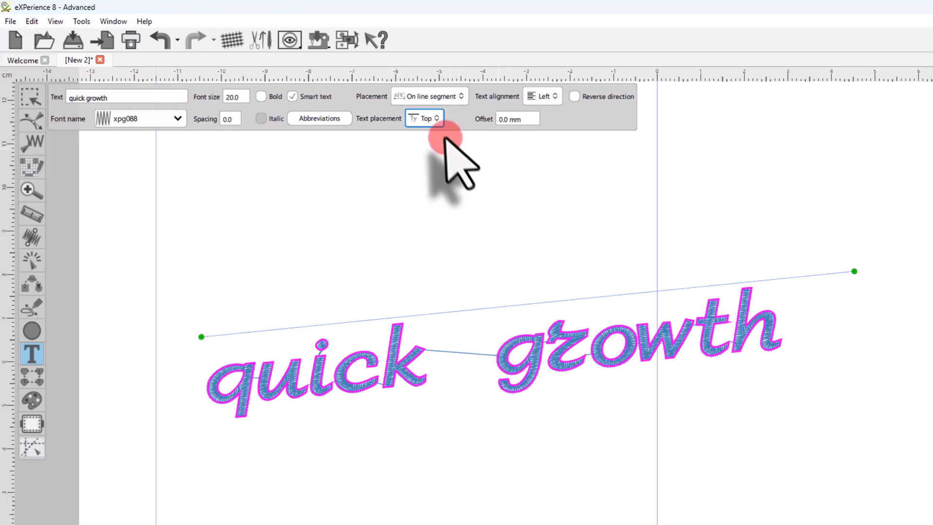
click(433, 120)
click(442, 179)
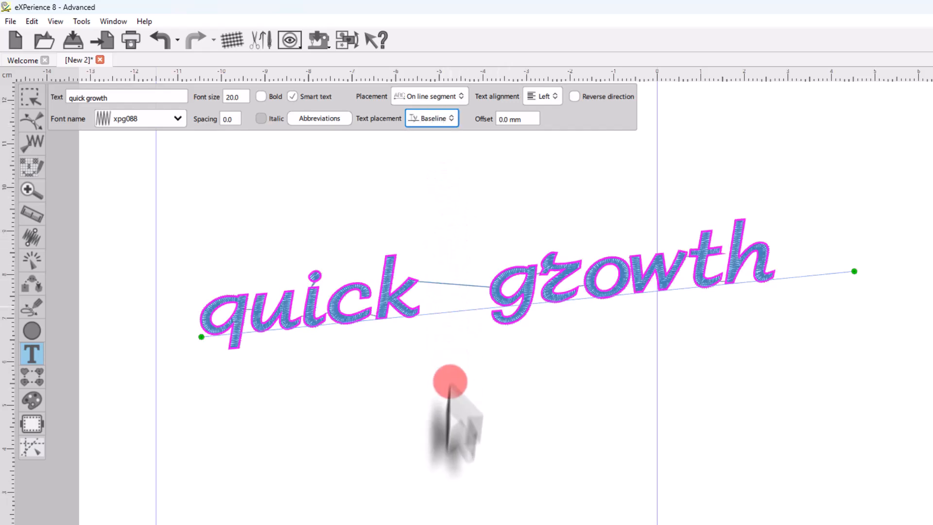
- Place the text on an arc, move both arc ends lower with the right one further out, and lower the midpoint for a flatter curve
scroll(444, 479, down, 1)
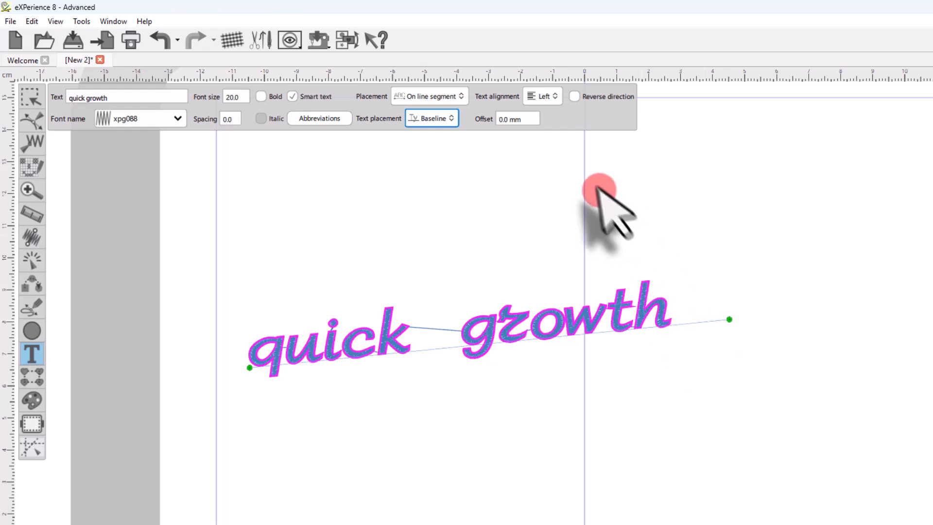
click(448, 96)
click(430, 174)
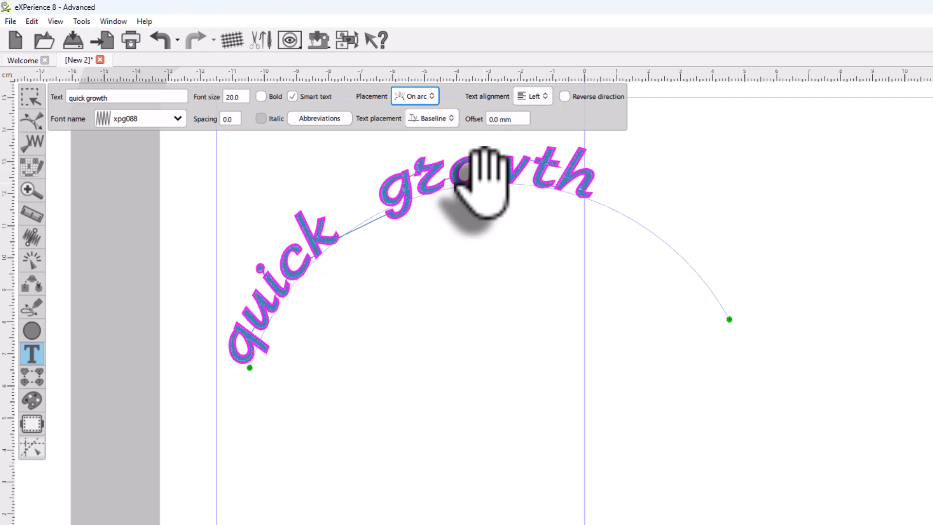
drag(248, 367, 266, 402)
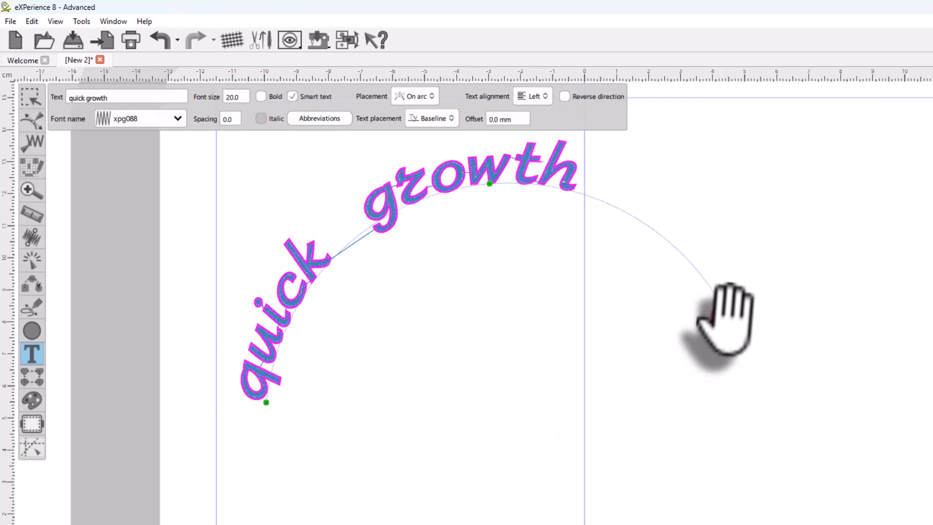
drag(729, 318, 781, 394)
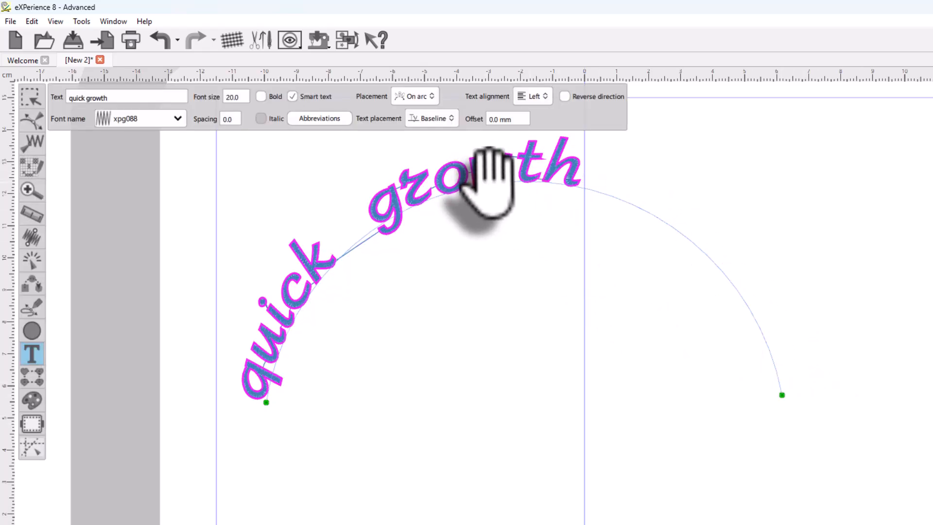
drag(488, 182, 519, 271)
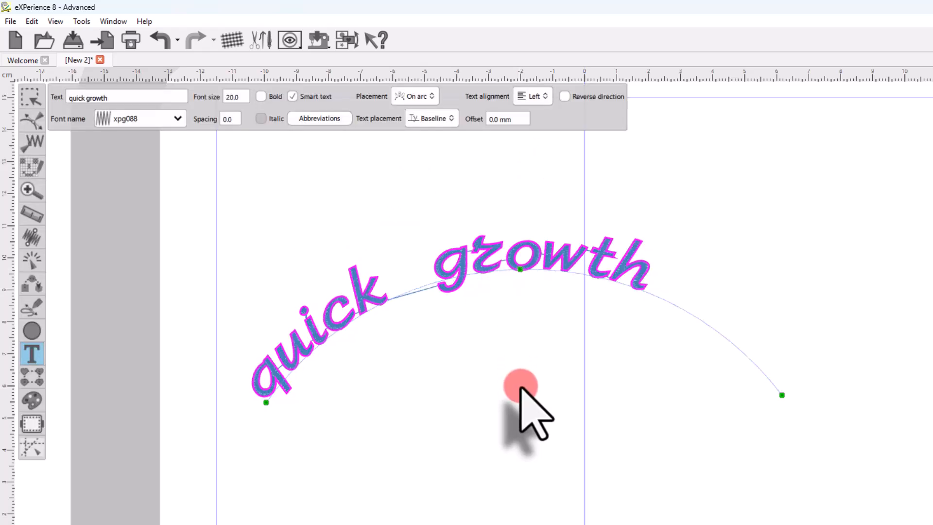
- Center the text on the arc, trying Bottom placement and Full alignment before returning to Center alignment and Baseline placement
click(539, 96)
click(534, 156)
click(444, 118)
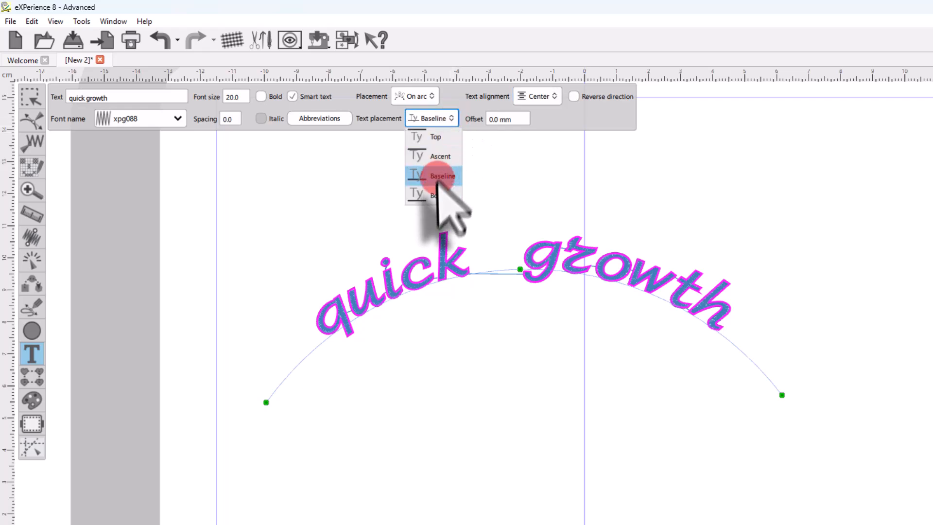
click(438, 196)
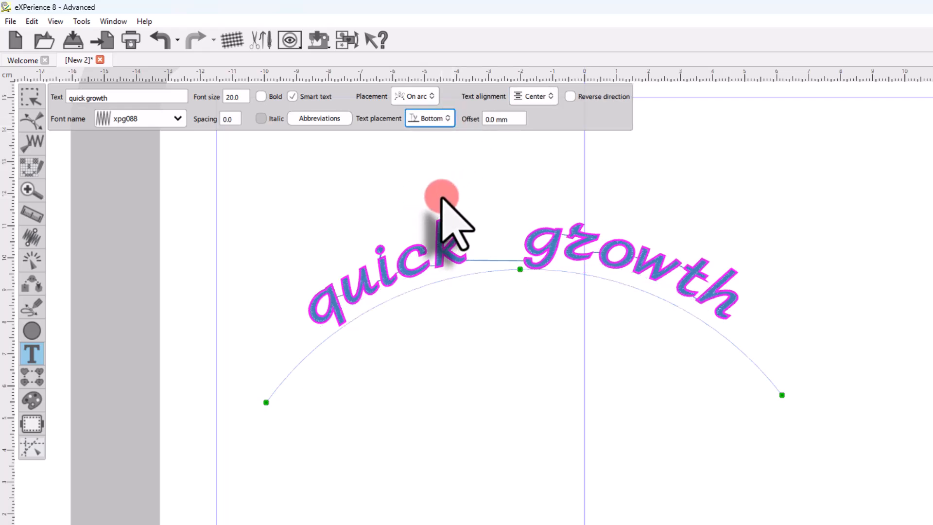
click(532, 95)
click(529, 178)
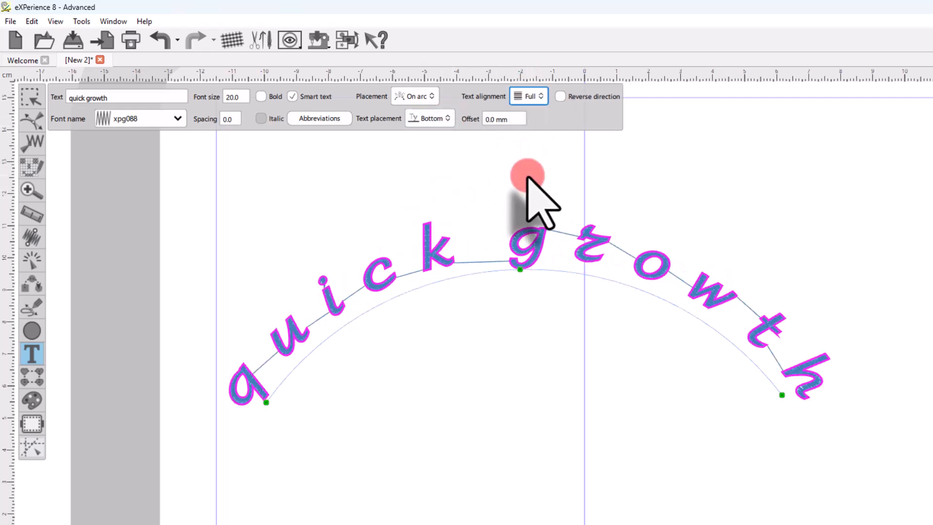
click(529, 96)
click(537, 156)
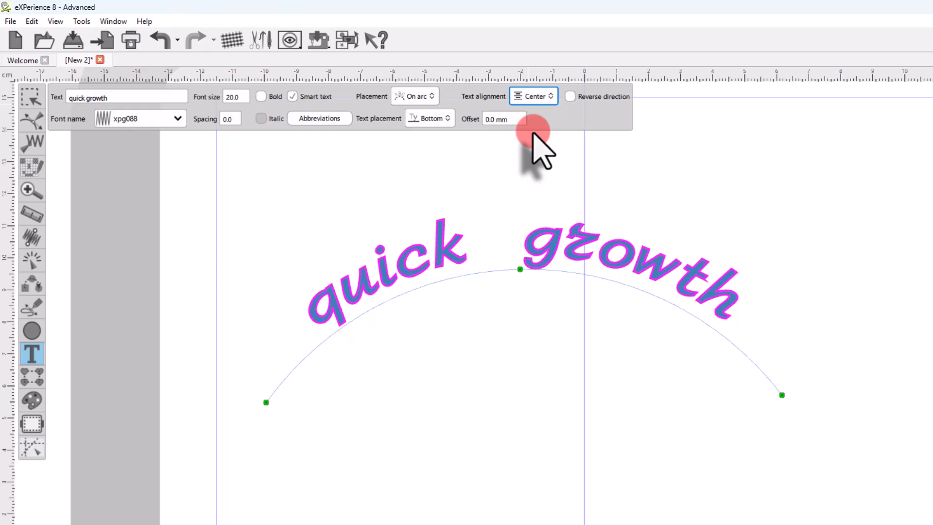
click(446, 124)
click(427, 170)
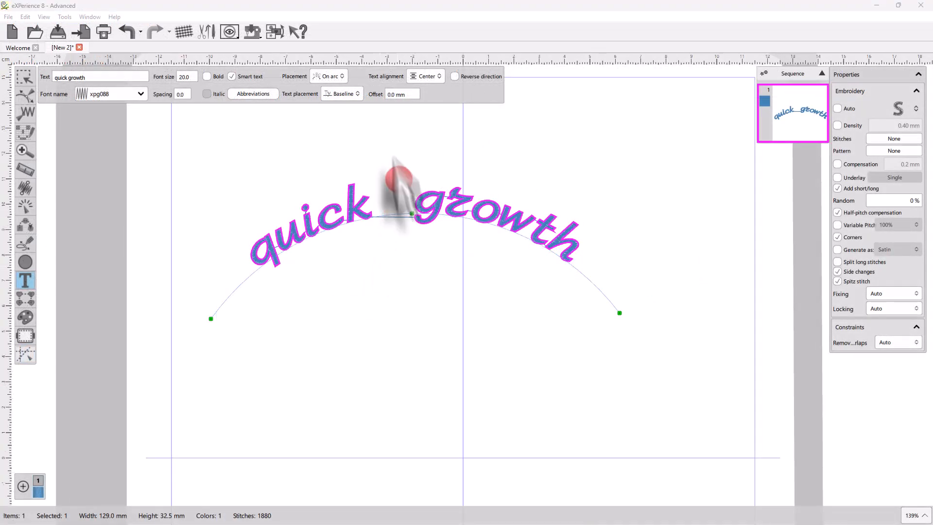
- Change the lettering's placement to On user path and move the text with its curve slightly up and to the right
click(335, 77)
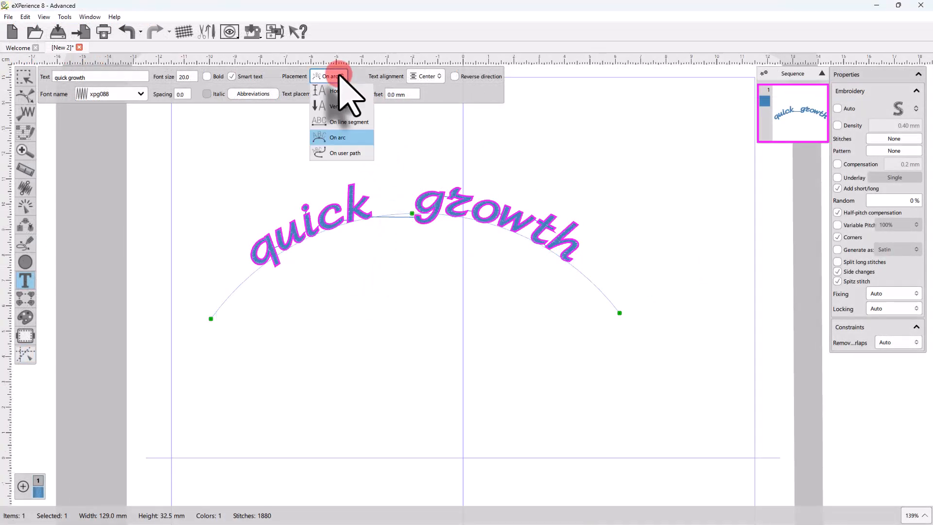
click(340, 153)
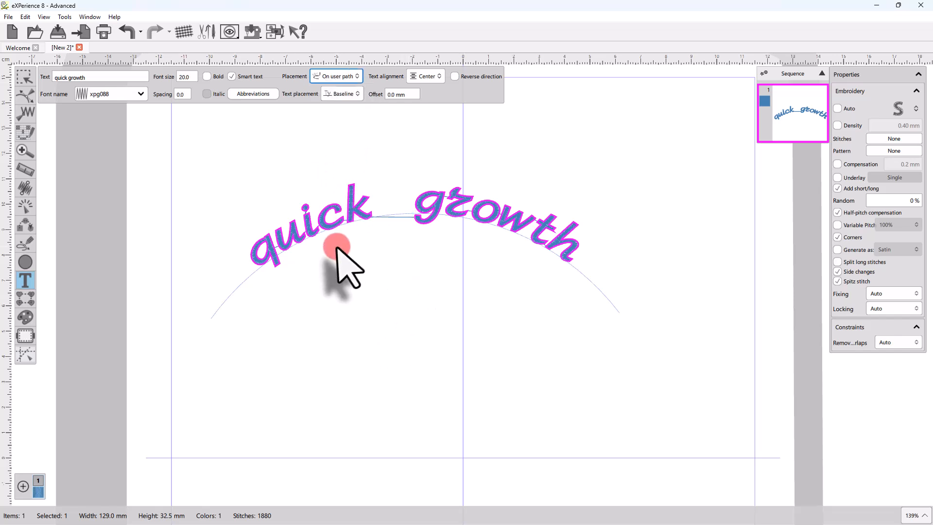
drag(270, 194, 327, 221)
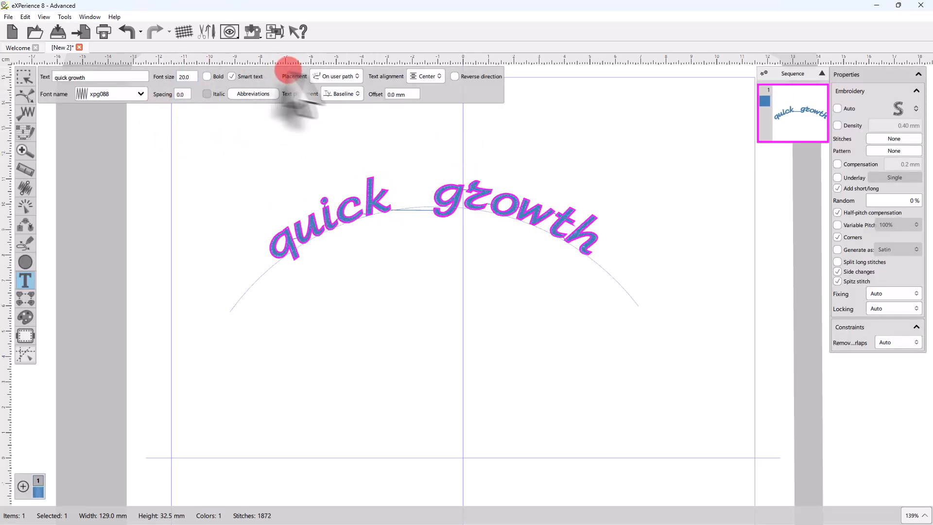
- Try the Left and Right text alignments on the user path, and return to Center
click(358, 74)
click(447, 72)
click(423, 90)
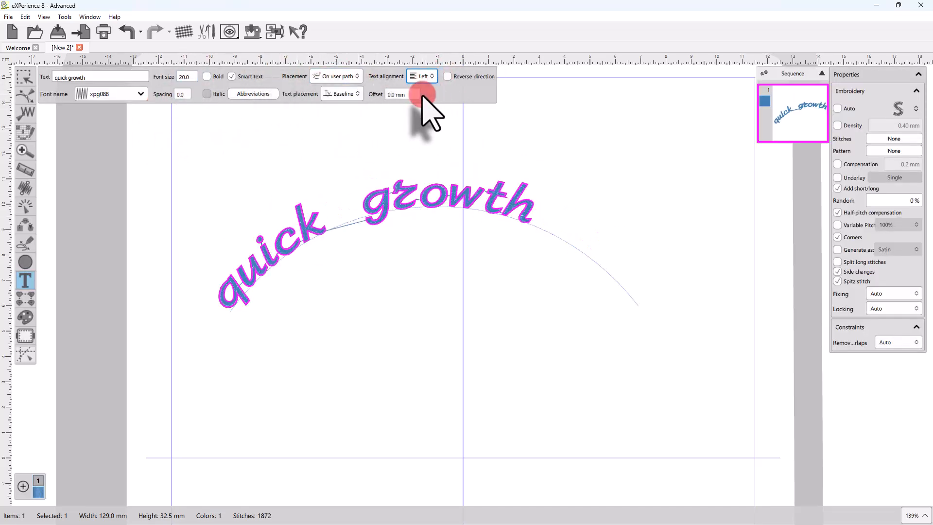
click(418, 77)
click(431, 125)
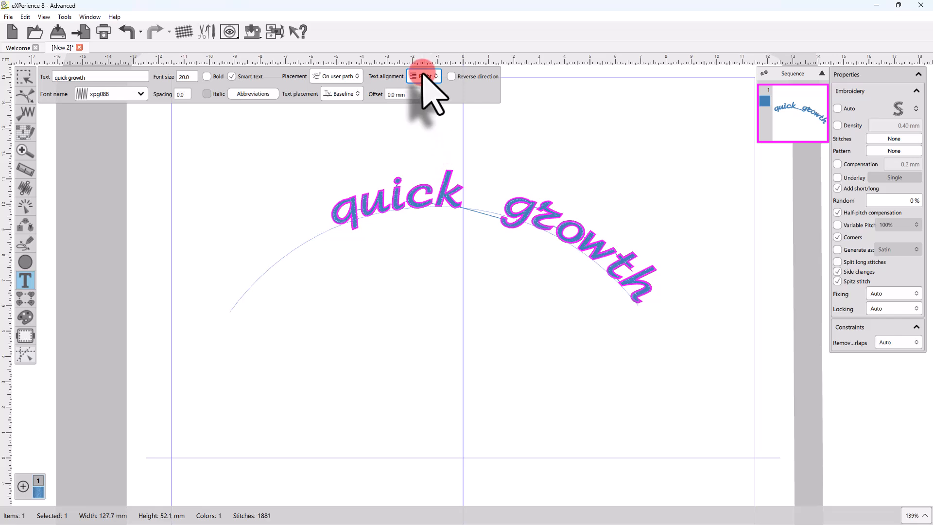
click(423, 77)
click(429, 108)
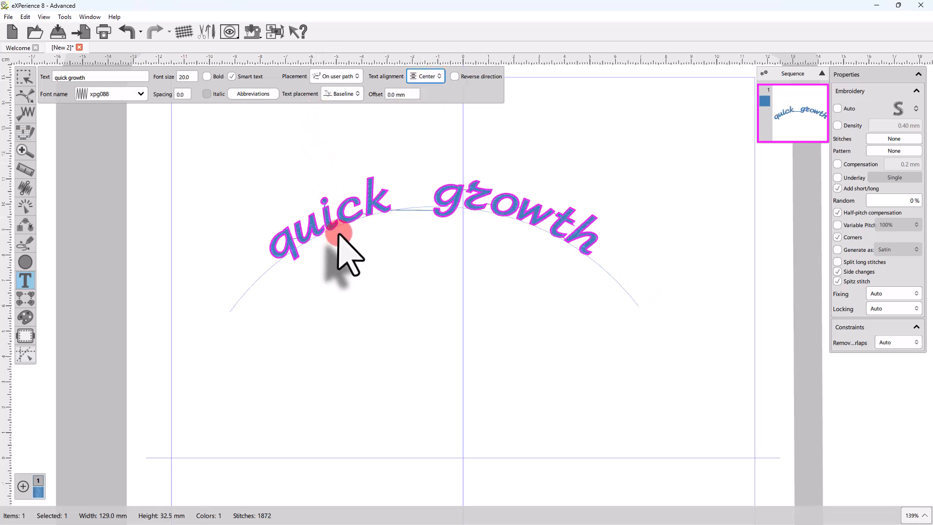
- Convert both curved segments of the text path to straight lines, and reposition its middle node and right end node
click(21, 97)
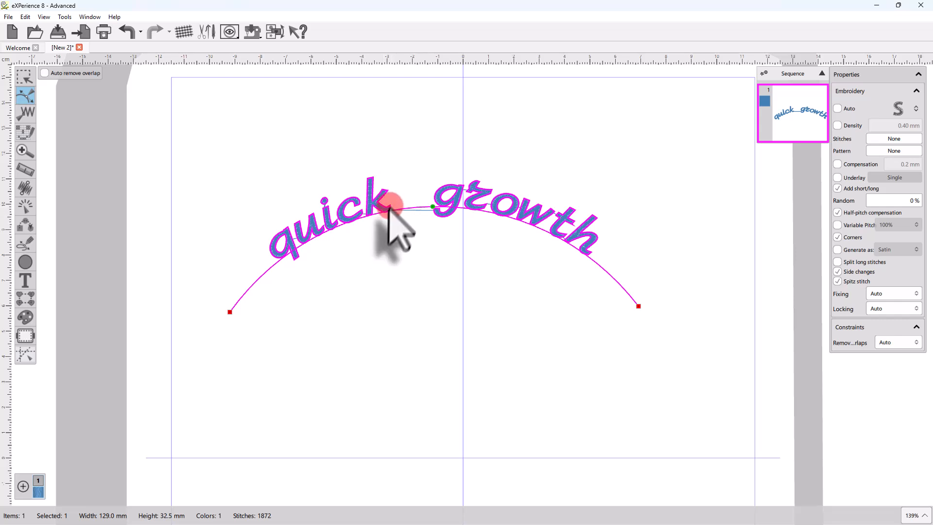
right_click(434, 208)
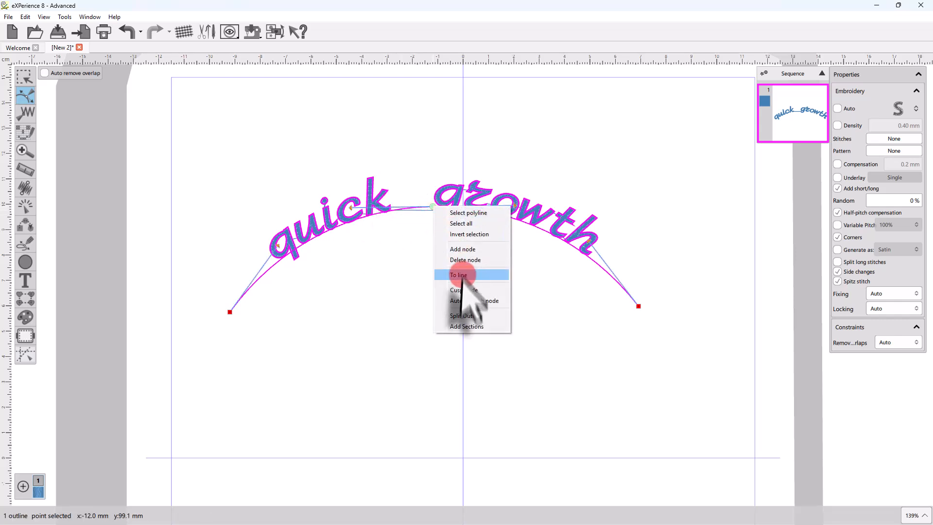
click(471, 271)
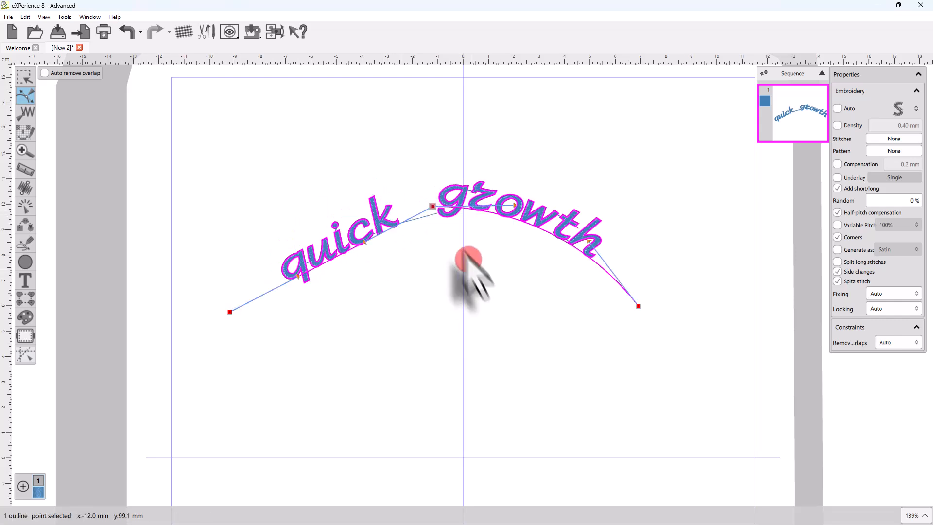
right_click(492, 213)
click(532, 295)
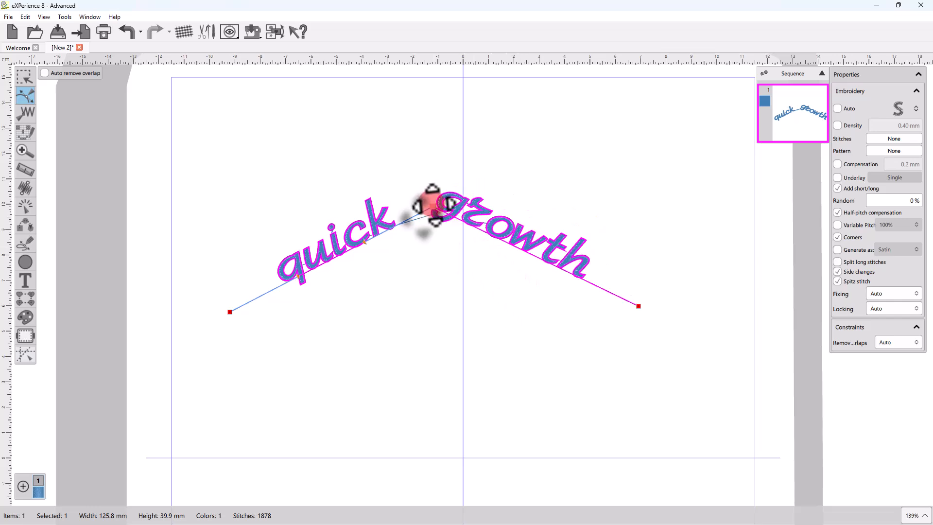
drag(433, 209, 410, 218)
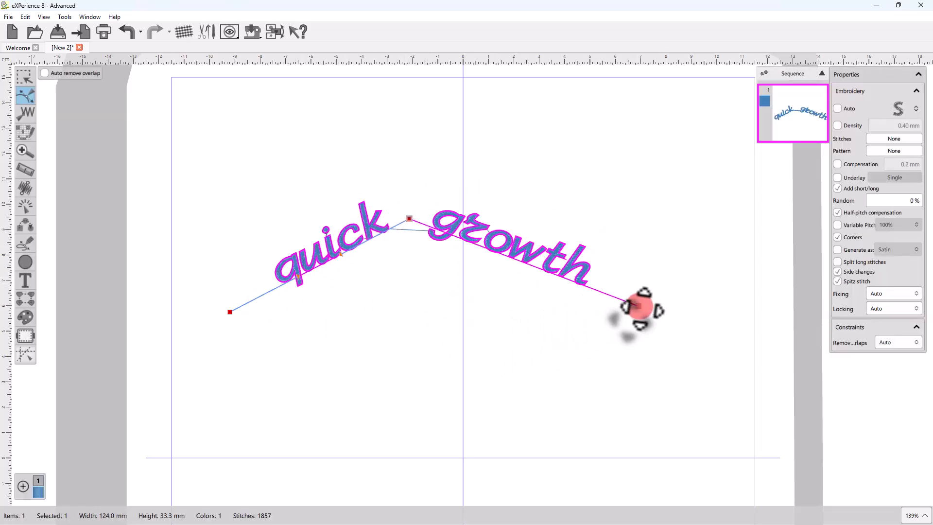
drag(636, 310, 661, 277)
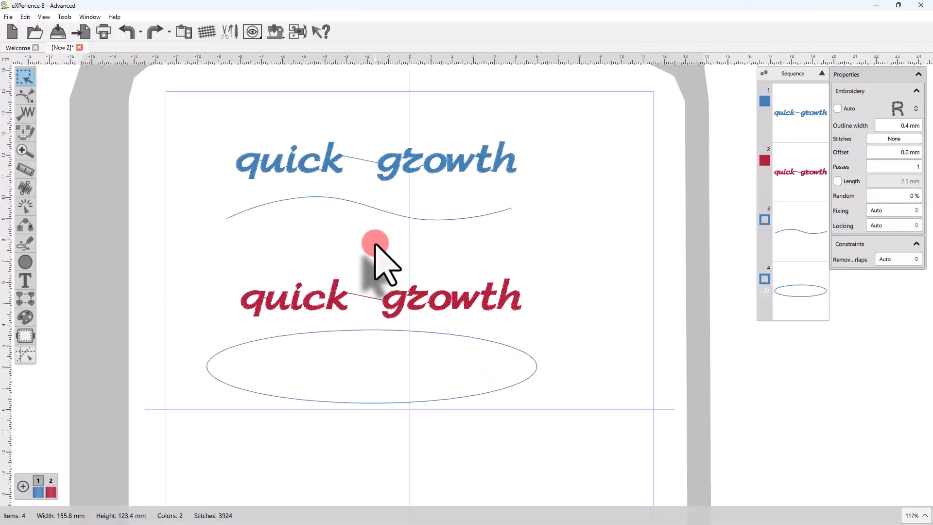
- Apply the wavy curve as the path of the blue "quick growth" text and deselect both objects
click(301, 166)
click(317, 212)
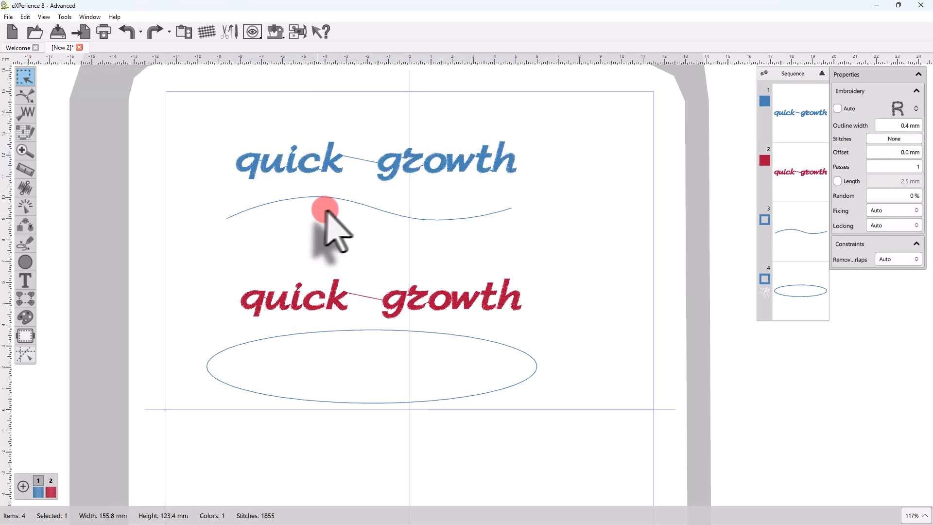
click(359, 208)
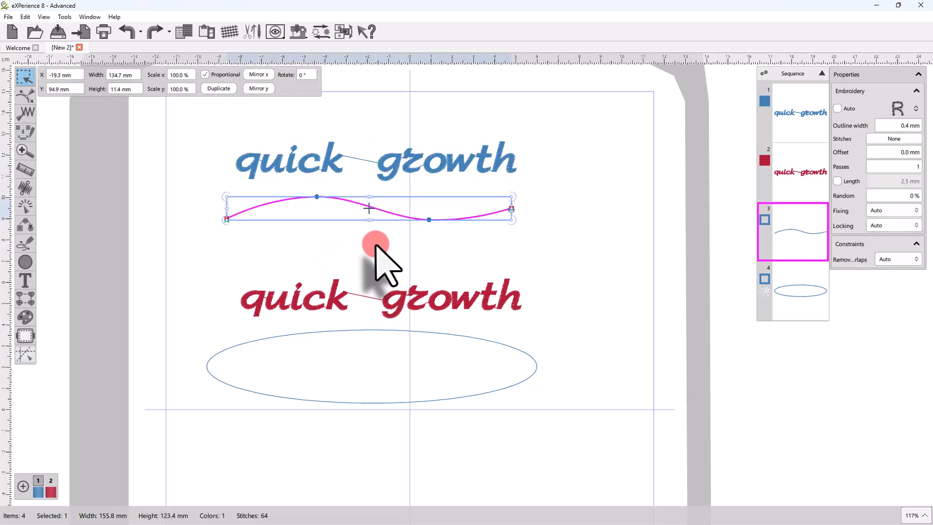
shift+click(384, 168)
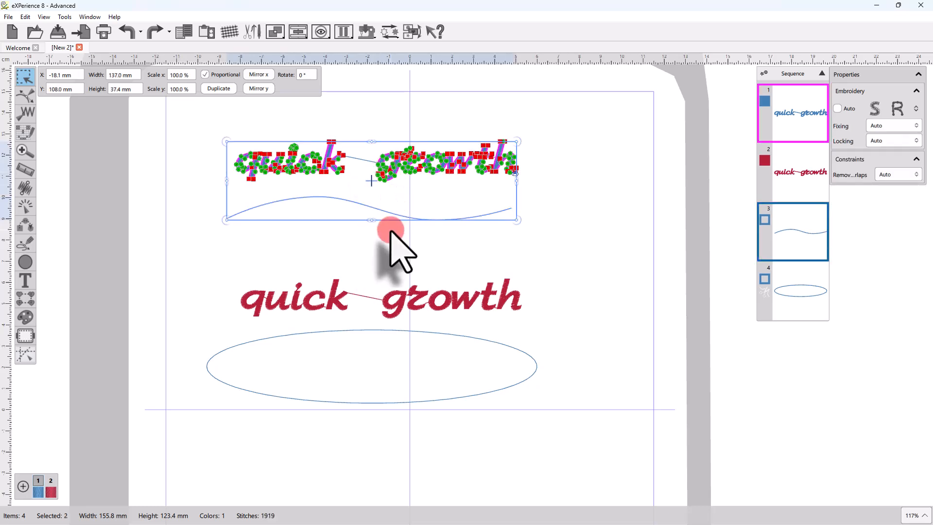
right_click(393, 168)
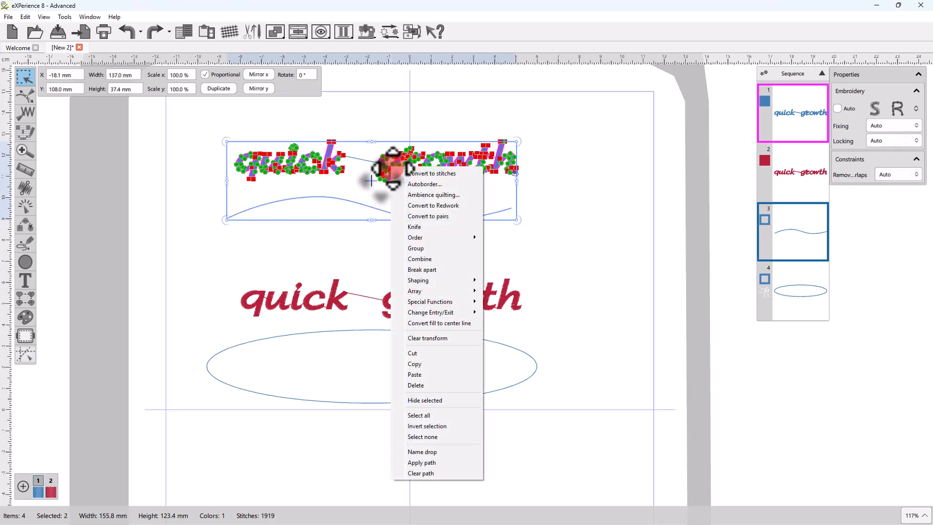
click(432, 463)
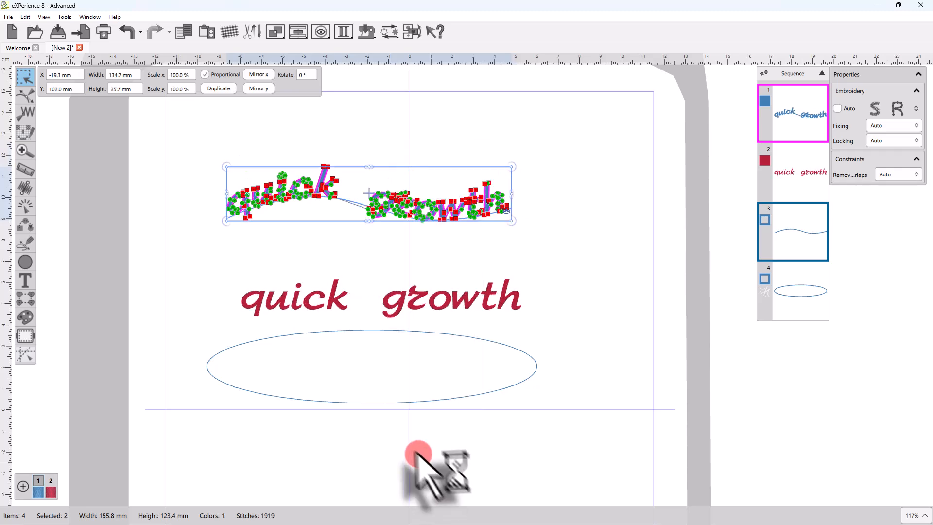
click(351, 270)
scroll(354, 262, up, 3)
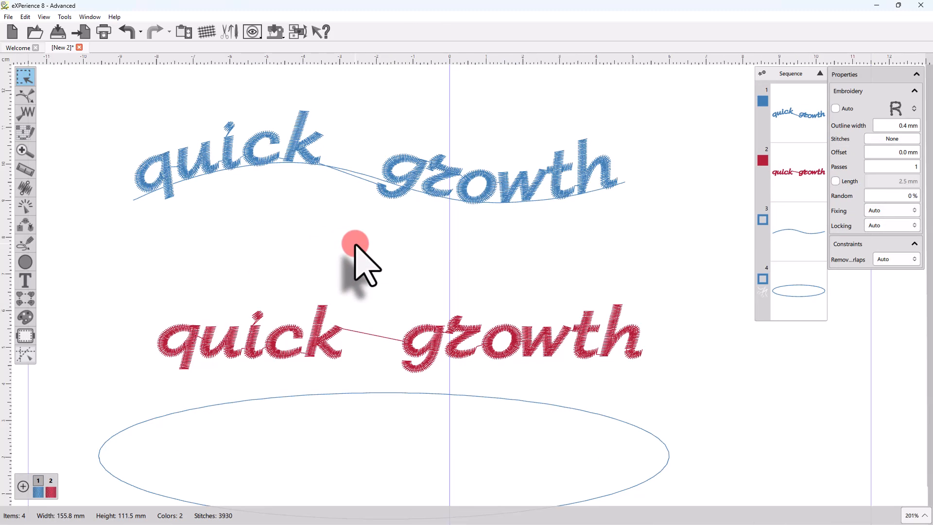
- Apply the ellipse as the path of the red "quick growth" text
scroll(357, 262, down, 2)
scroll(335, 398, up, 2)
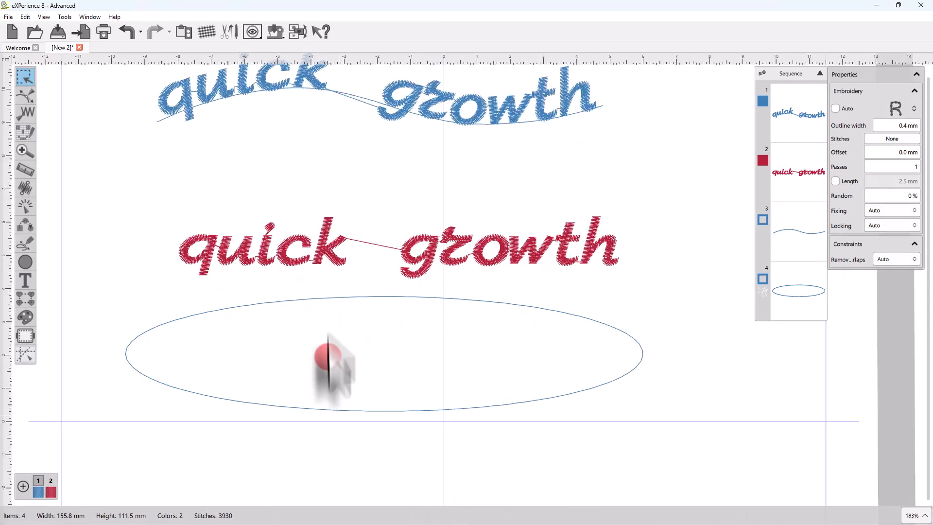
click(321, 262)
ctrl+click(319, 298)
right_click(319, 300)
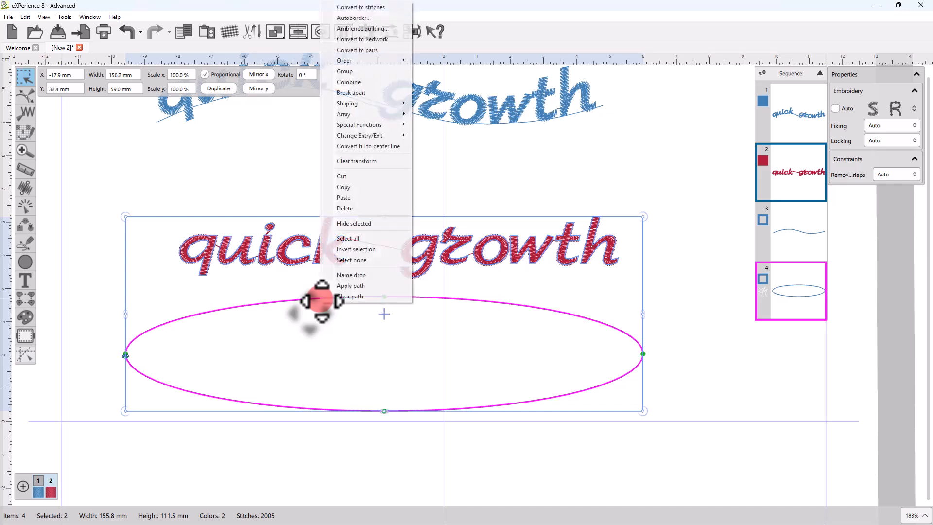
click(332, 291)
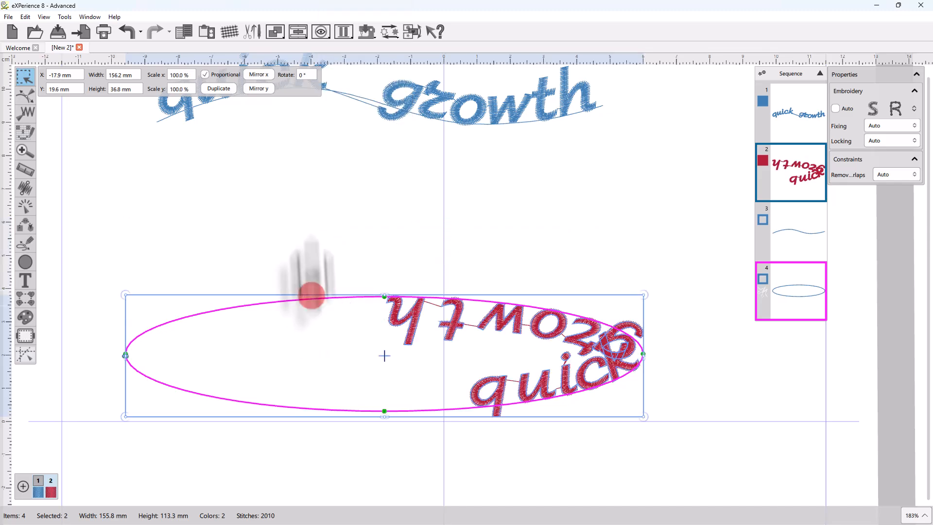
- Set the red text's alignment to Left, reverse its direction on the ellipse, and set its offset to 20.0 mm
click(26, 281)
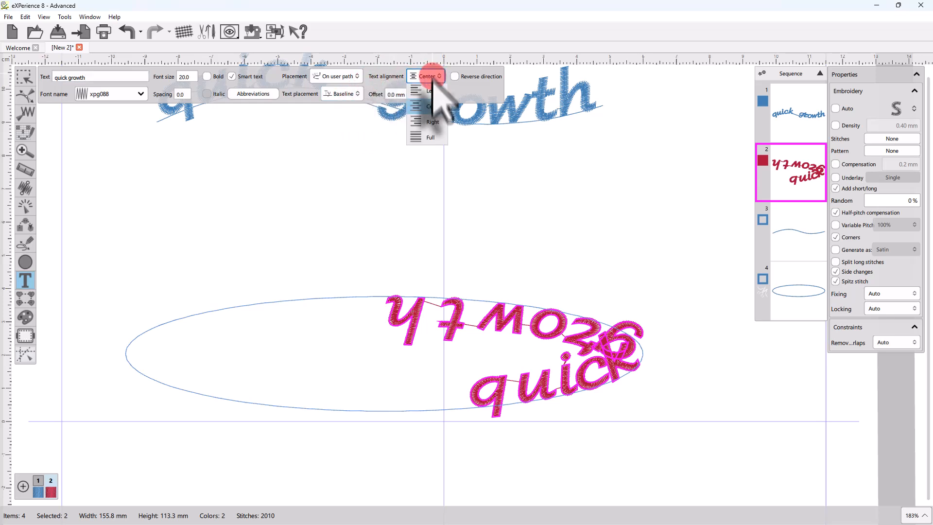
click(432, 91)
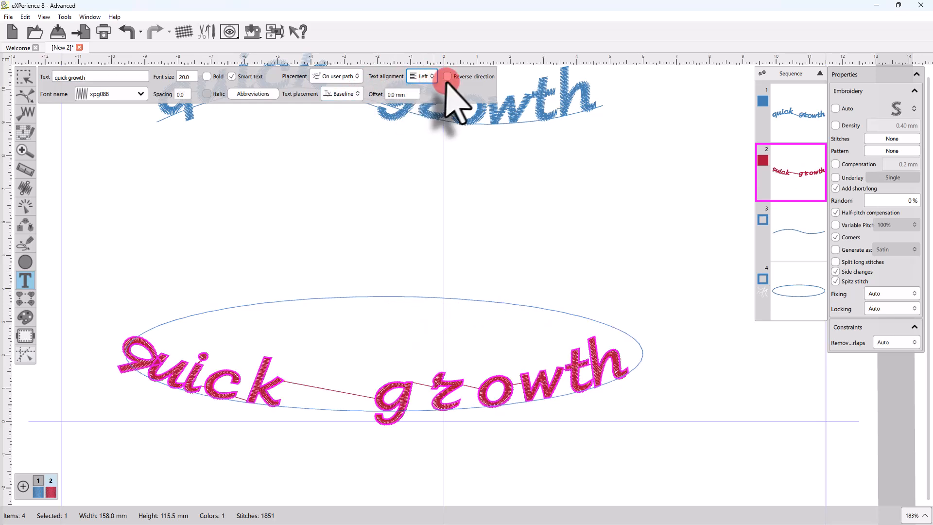
click(447, 76)
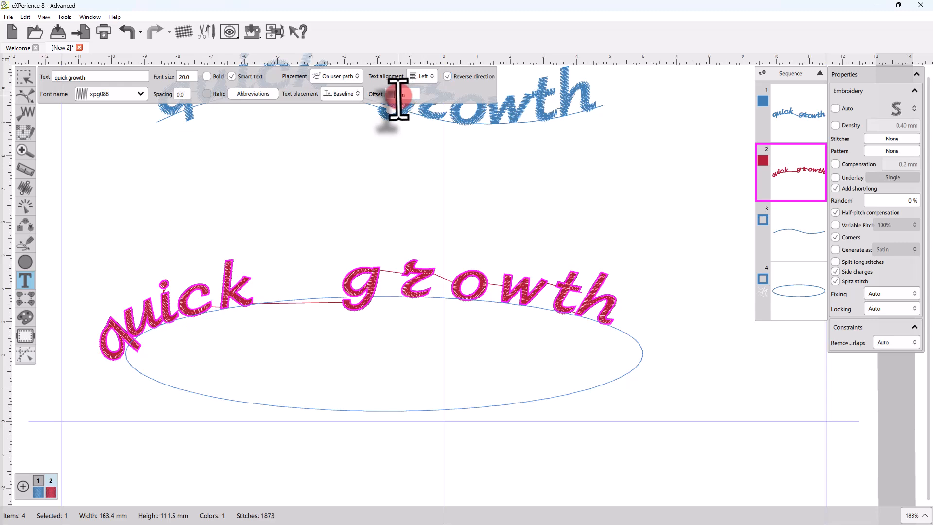
key(Return)
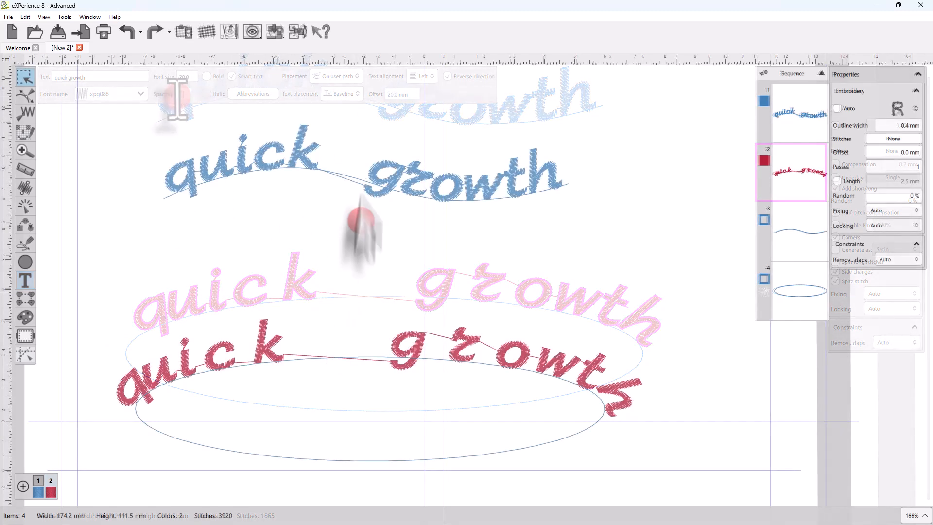
- Delete the separate wavy curve and ellipse, leaving only the two lettering objects
click(359, 188)
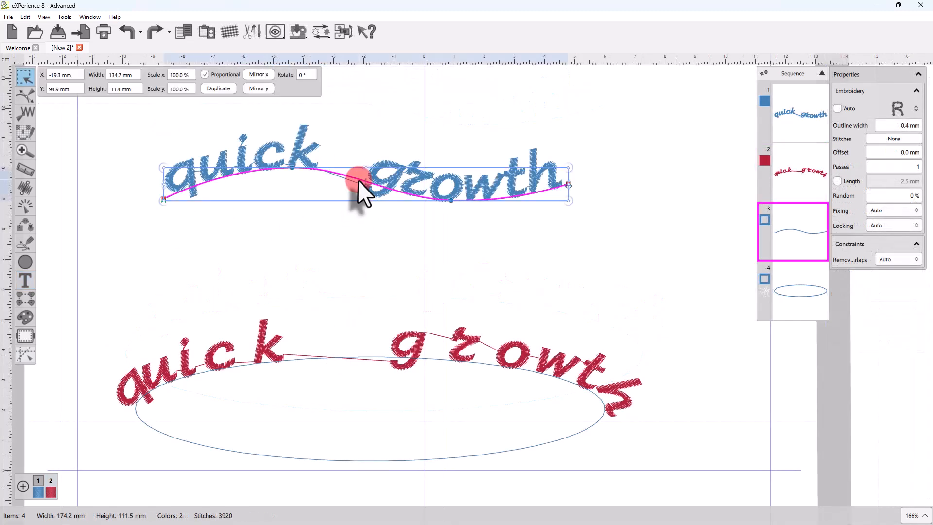
key(Delete)
click(354, 356)
key(Delete)
click(316, 267)
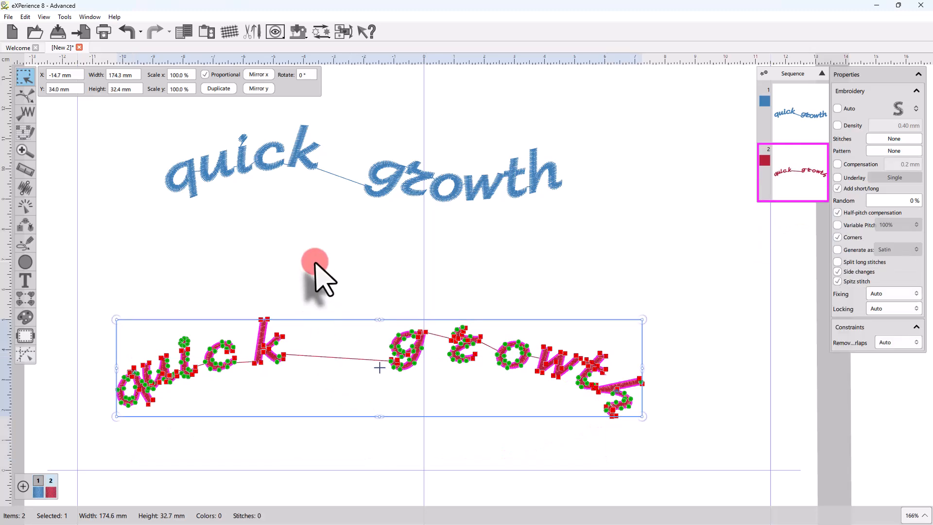
- Reshape the blue text's path by moving its crest node up, its trough node down and its end node outward
click(26, 96)
click(269, 165)
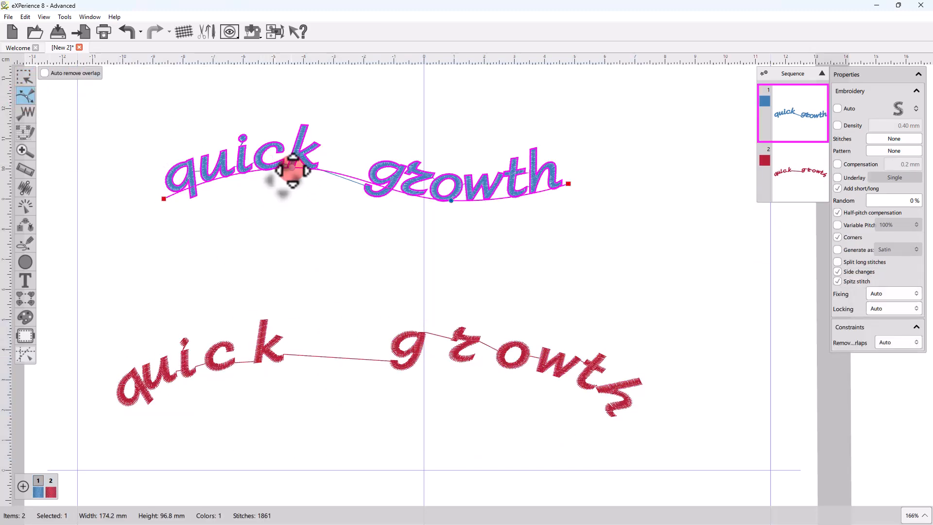
drag(292, 170, 299, 160)
drag(454, 200, 470, 220)
drag(566, 183, 603, 173)
- Add a node on the blue text's path between the crest and trough, and adjust the neighbouring trough node
right_click(374, 185)
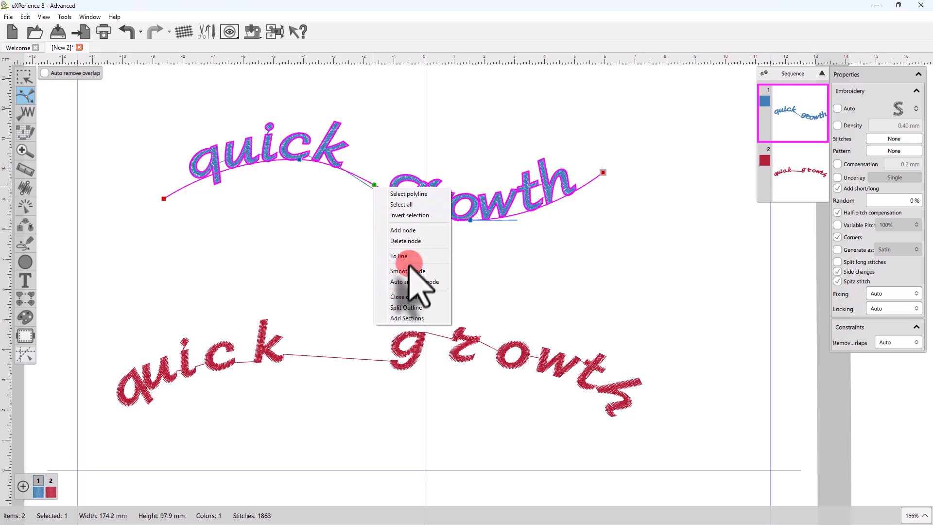
click(405, 230)
right_click(423, 208)
click(462, 273)
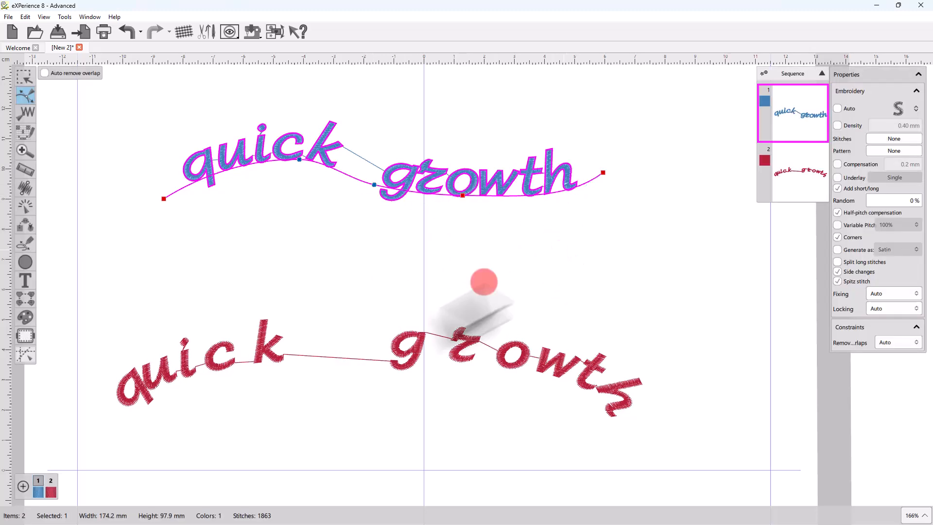
- Raise the top node of the red text's elliptical path and convert it to a cusp node
click(273, 358)
drag(369, 358, 373, 319)
right_click(373, 319)
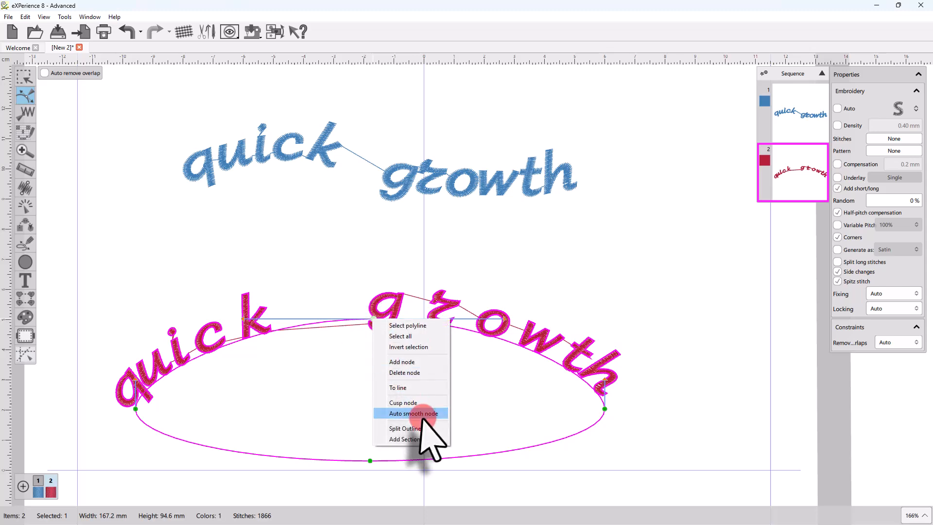
click(422, 413)
- Convert both upper segments of the red text's path to straight lines and shift the top node toward the word "quick"
right_click(473, 328)
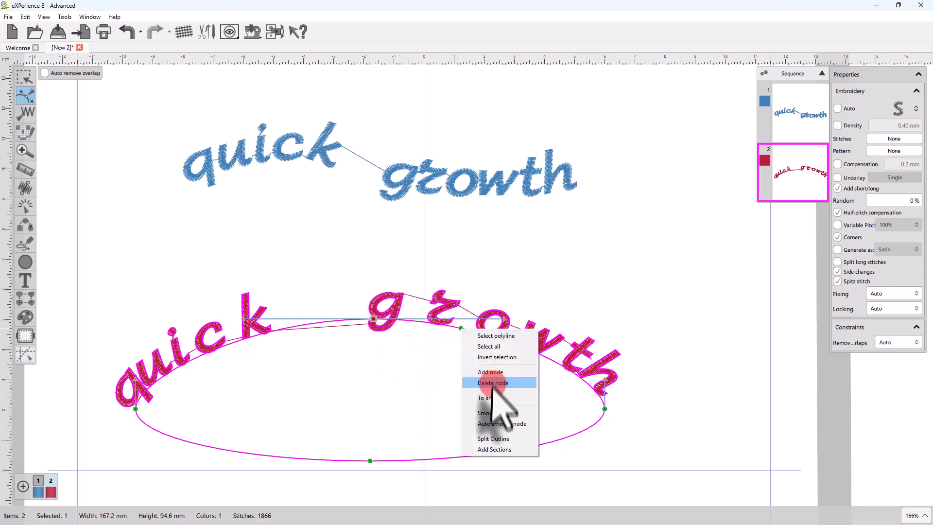
click(496, 394)
drag(370, 319, 311, 318)
right_click(286, 319)
click(343, 316)
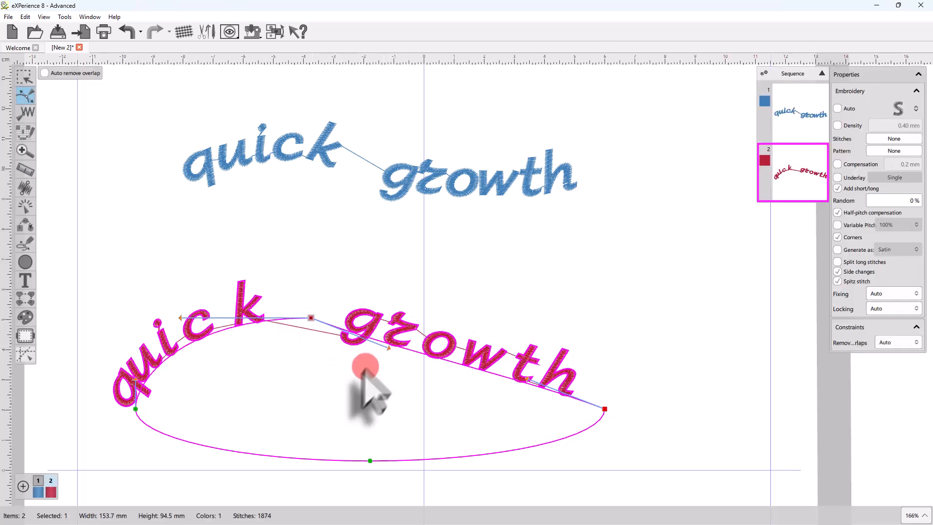
right_click(214, 329)
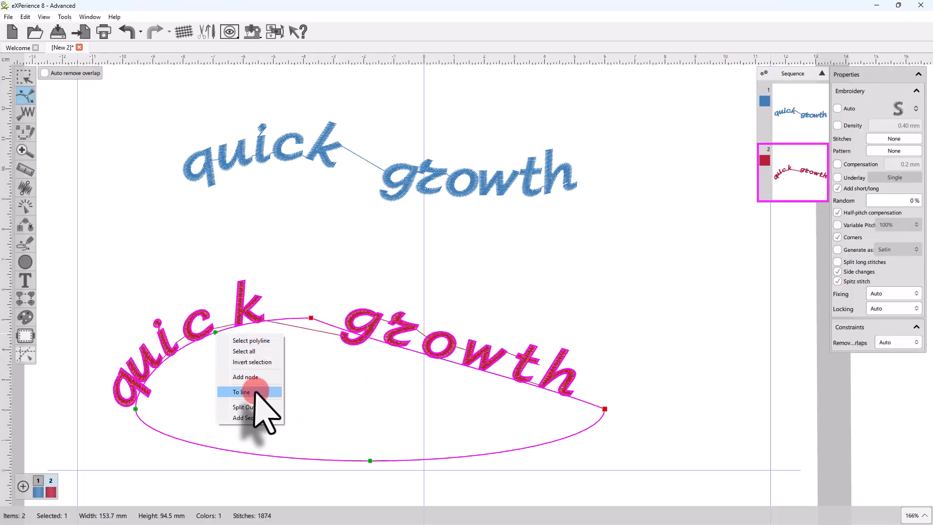
click(258, 403)
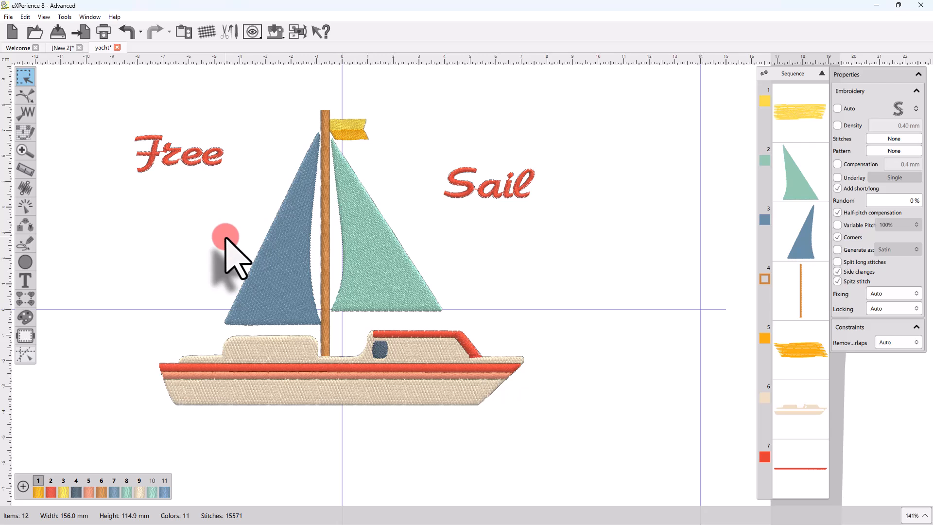
click(193, 167)
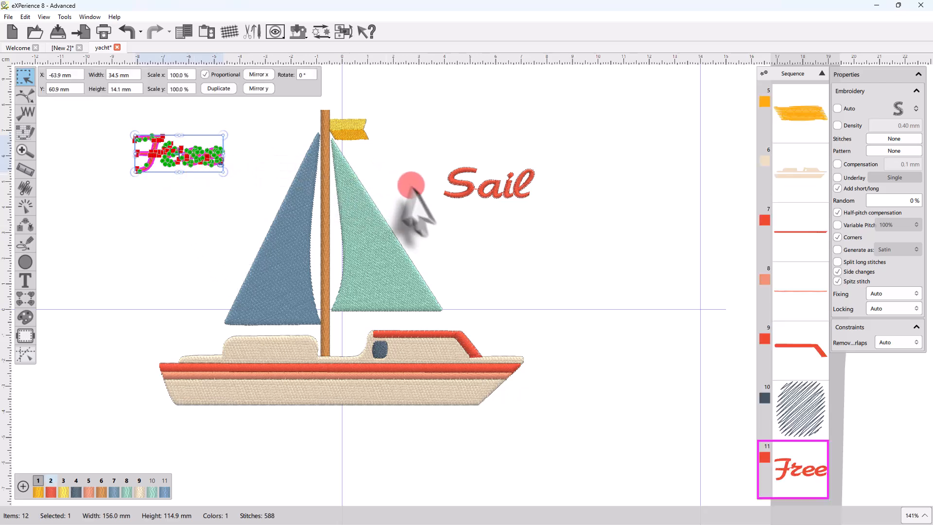
click(444, 195)
click(200, 272)
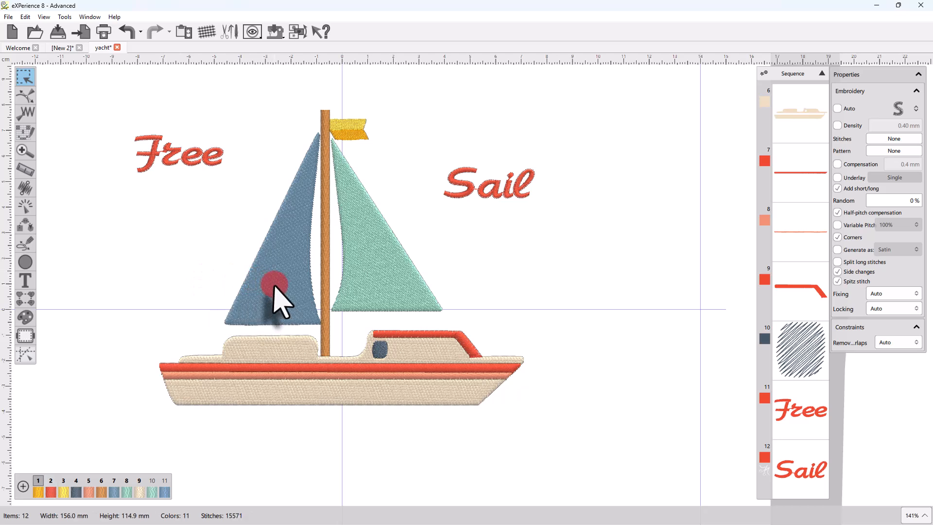
click(388, 281)
click(194, 289)
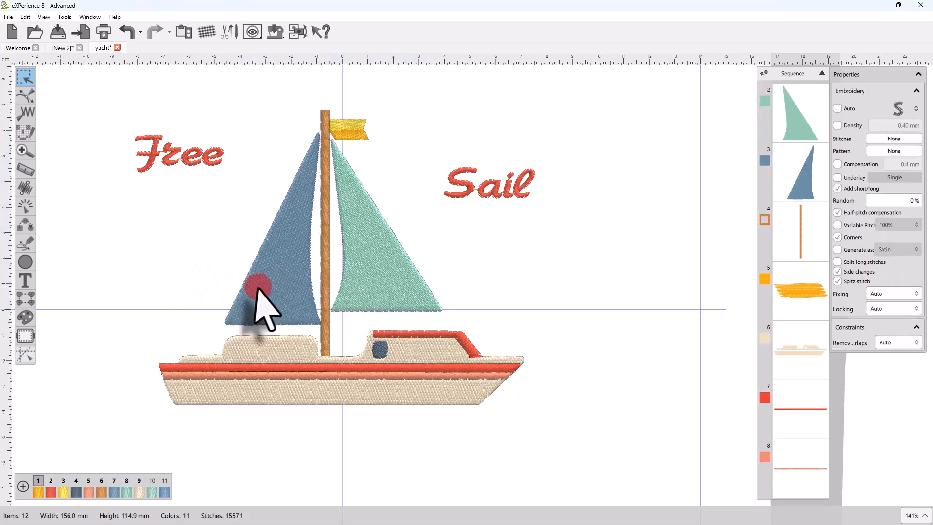
- Create a running-stitch outline from a duplicate of the blue sail, enlarged to about 39.2 by 77.8 mm
click(258, 291)
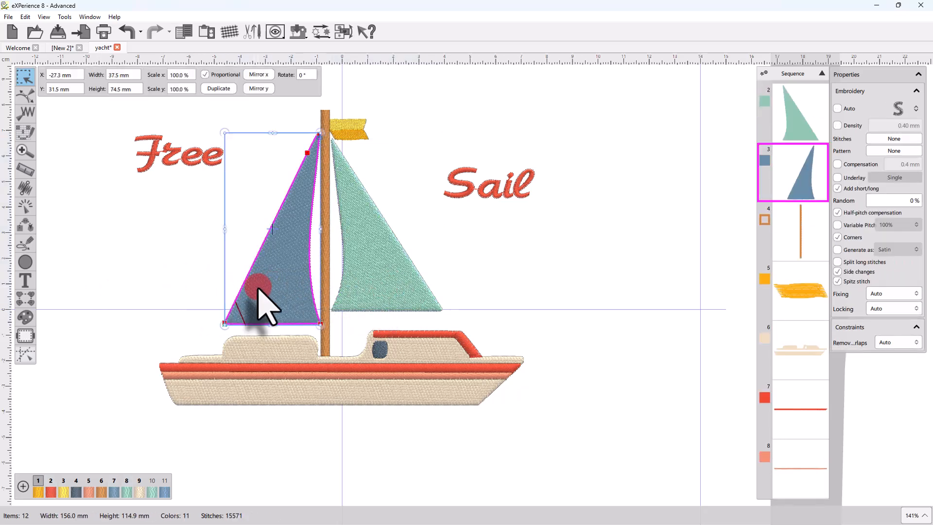
click(219, 91)
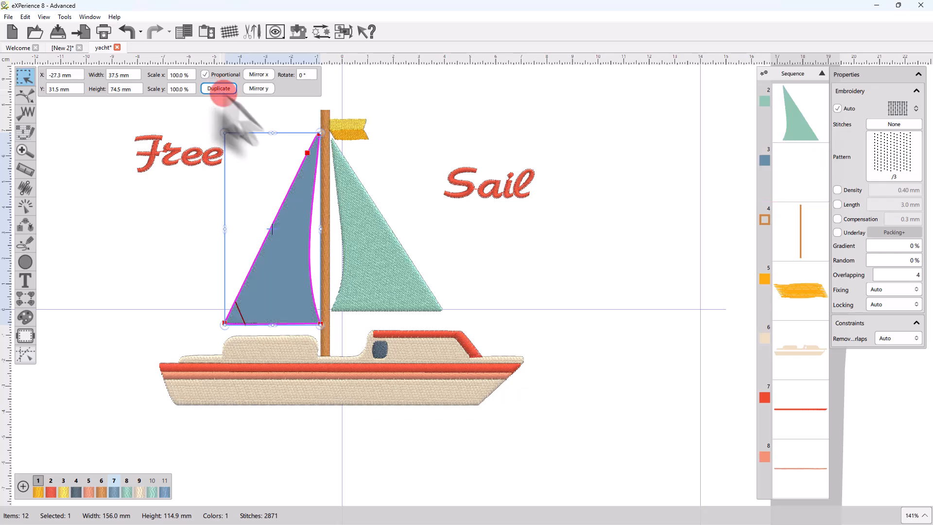
click(897, 108)
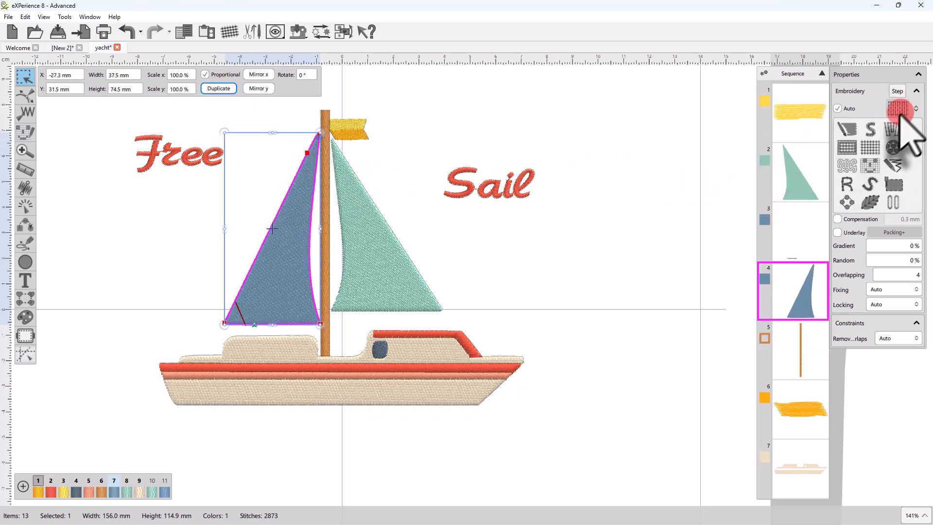
click(846, 186)
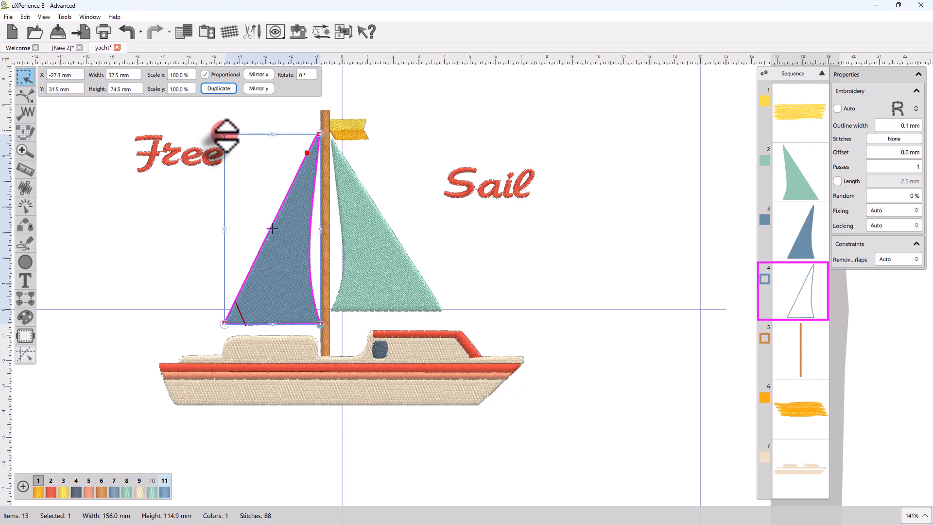
drag(223, 132, 220, 131)
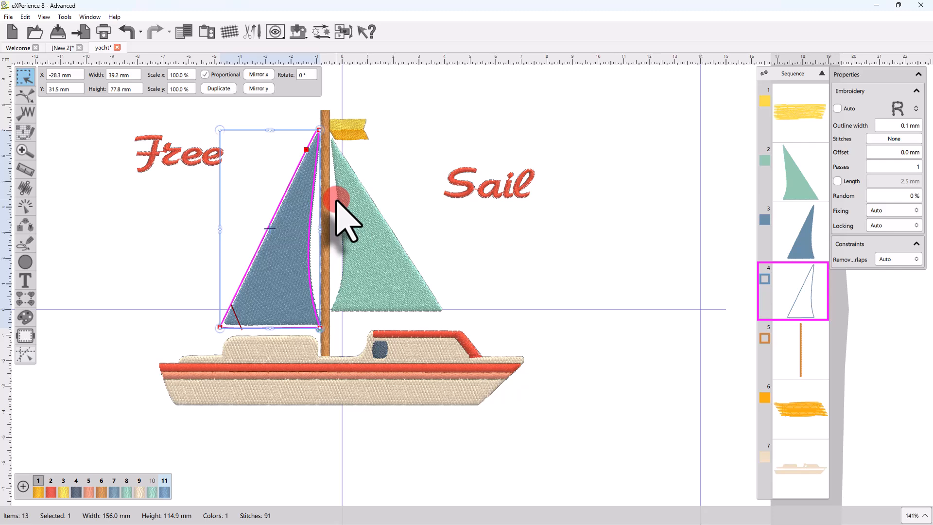
- Create a slightly enlarged running-stitch outline from a duplicate of the green sail
click(348, 208)
click(218, 89)
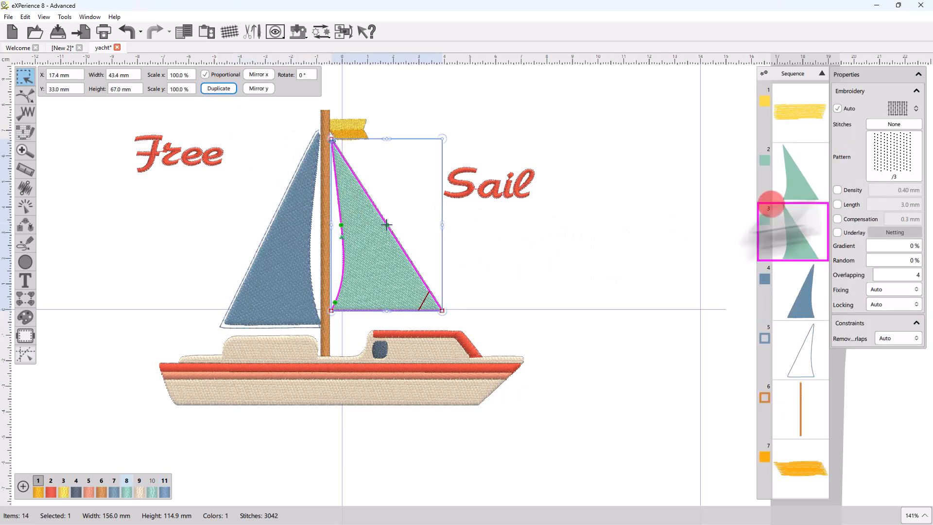
click(898, 106)
click(847, 184)
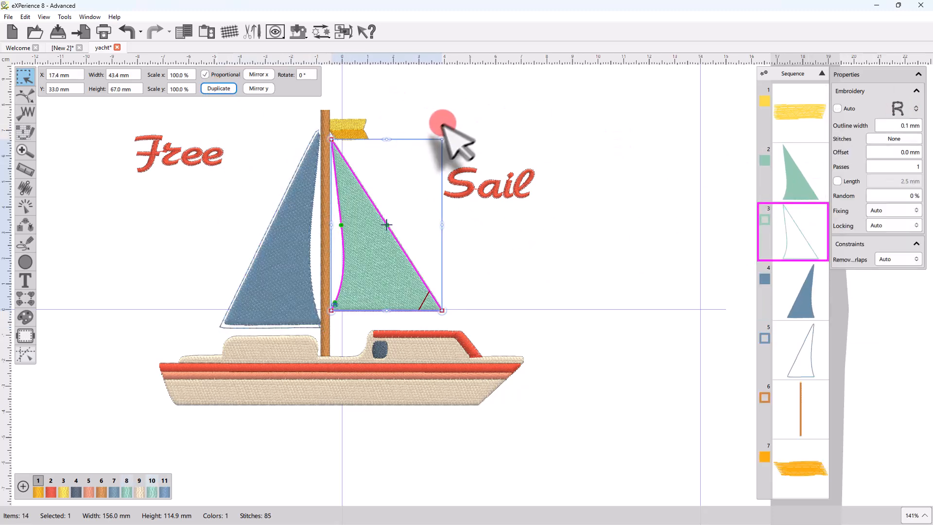
click(479, 283)
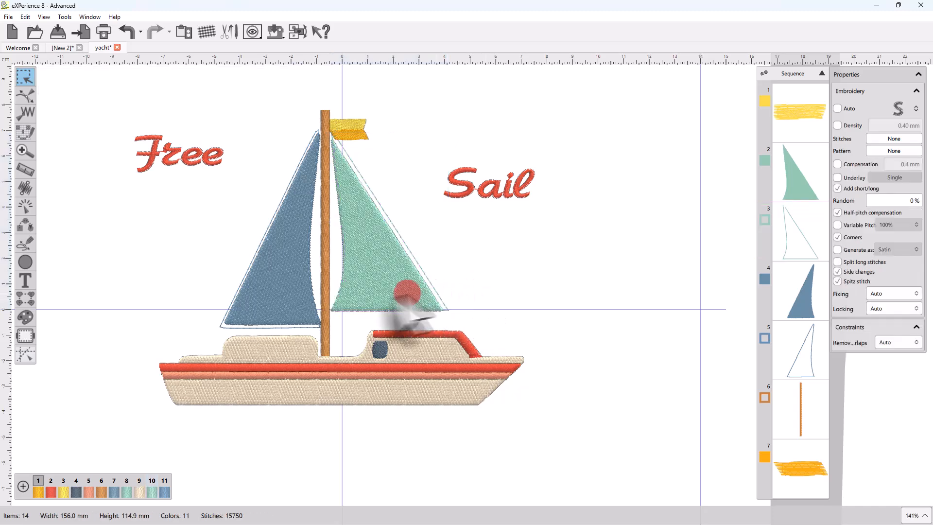
- Split the blue sail's outline on its slanted outer edge, near the masthead and near the lower outer corner
scroll(354, 292, up, 2)
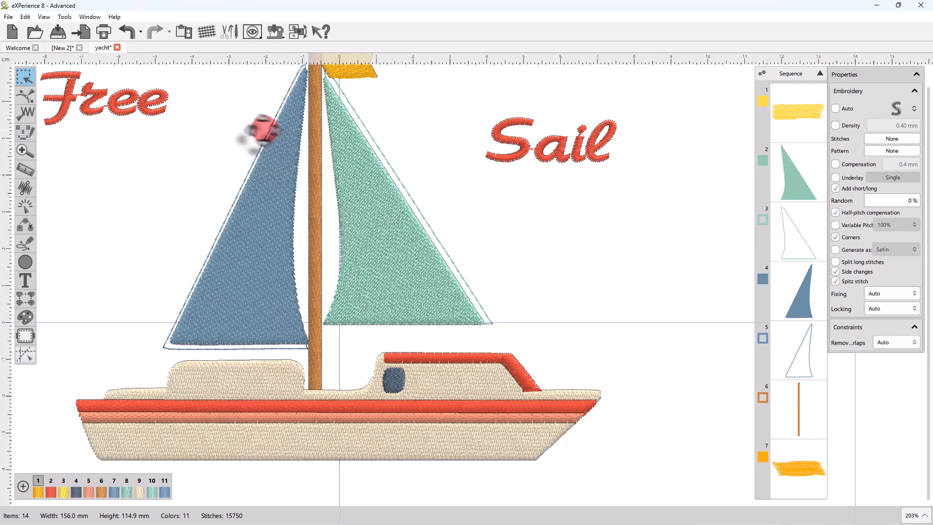
click(262, 129)
click(25, 95)
right_click(298, 77)
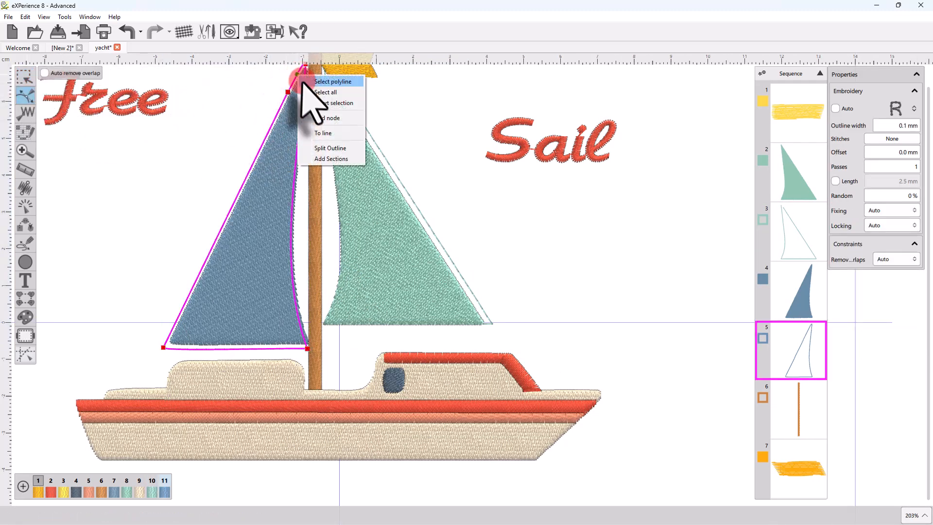
click(330, 148)
right_click(168, 337)
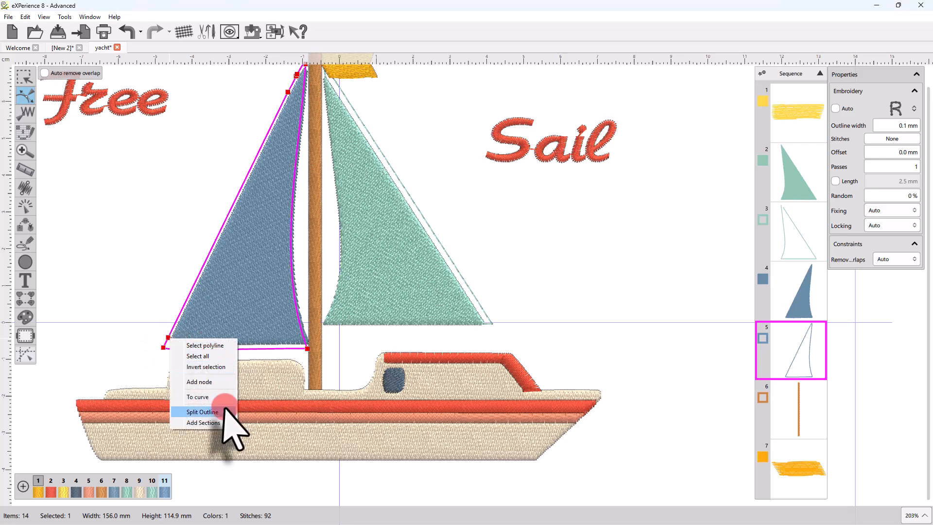
click(225, 410)
- Split the green sail's outline on its slanted outer edge, near the lower outer corner and near the flag
click(490, 322)
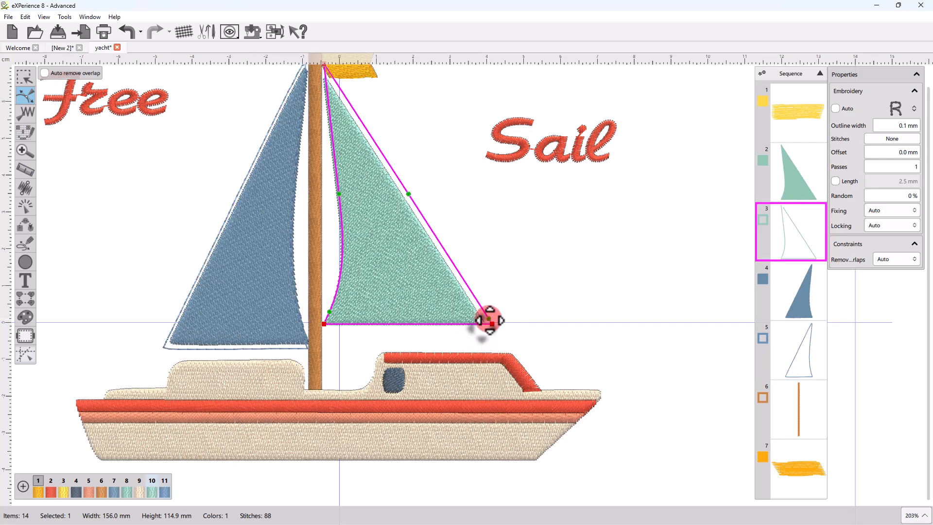
right_click(489, 322)
click(506, 386)
scroll(356, 180, up, 2)
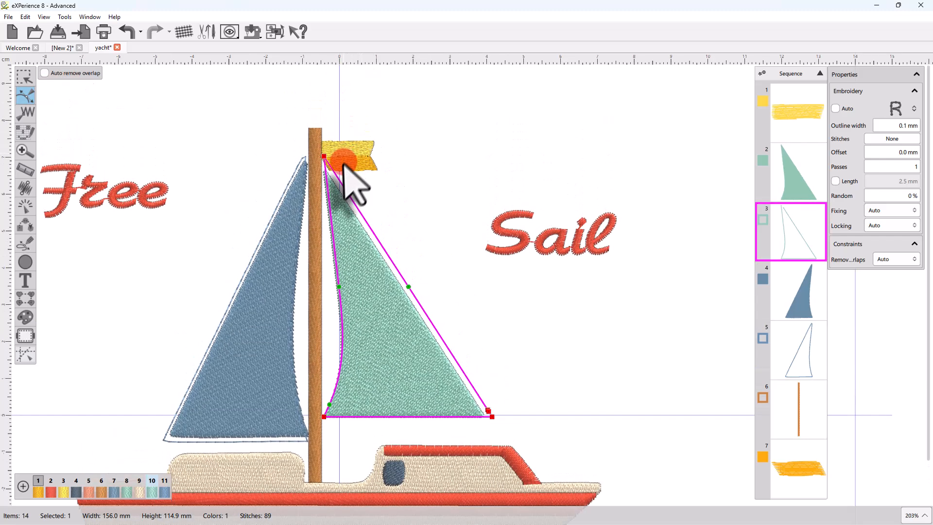
right_click(333, 169)
click(347, 251)
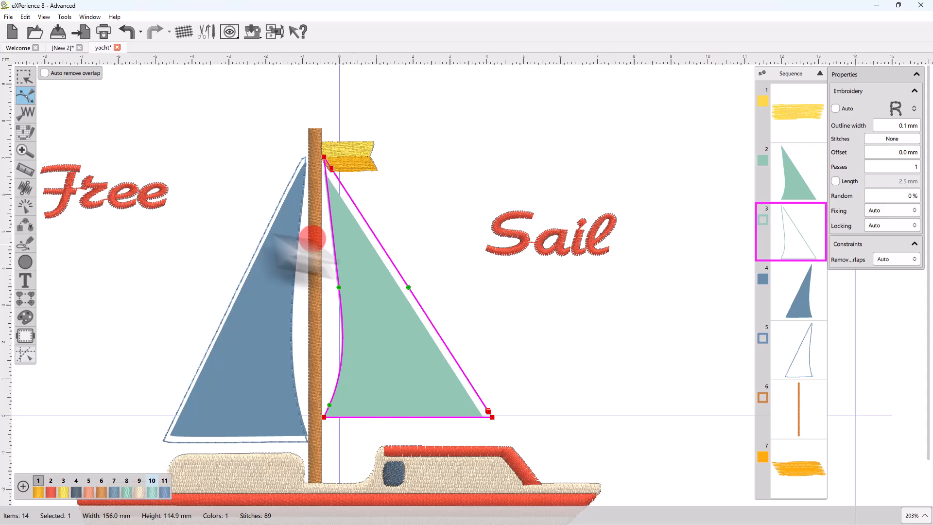
- Break apart the split outlines of the blue sail and the green sail into separate pieces
click(197, 192)
click(26, 77)
click(290, 182)
right_click(293, 182)
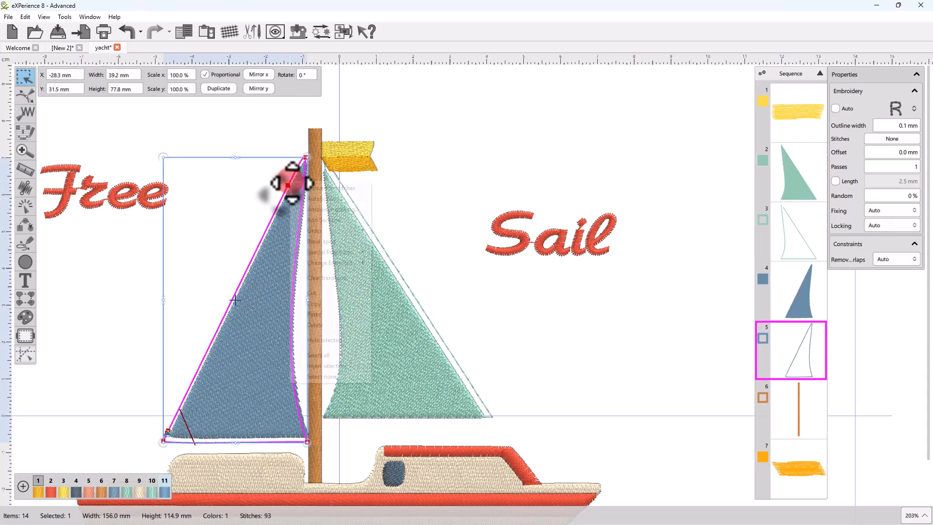
click(375, 249)
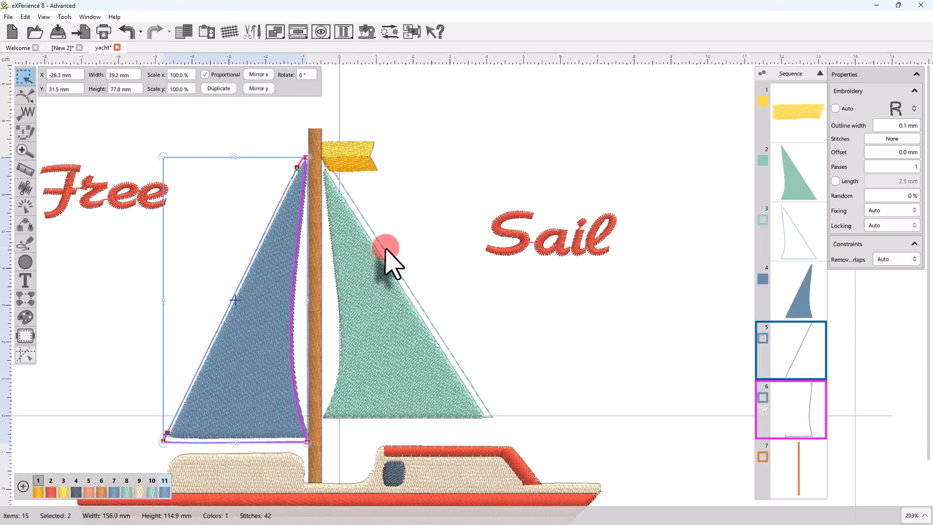
click(382, 250)
right_click(385, 251)
click(425, 311)
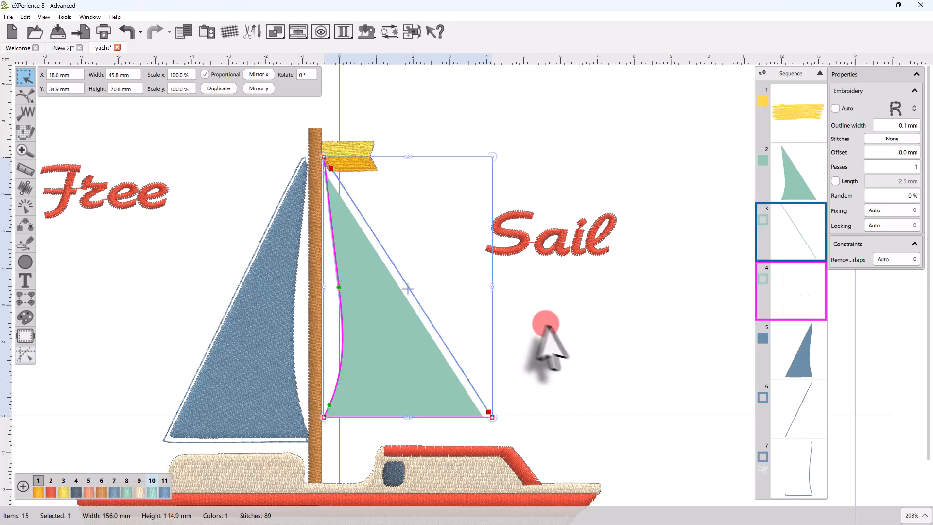
- Delete the inner and bottom outline pieces of both sails, keeping only their slanted outer lines
click(545, 323)
click(488, 417)
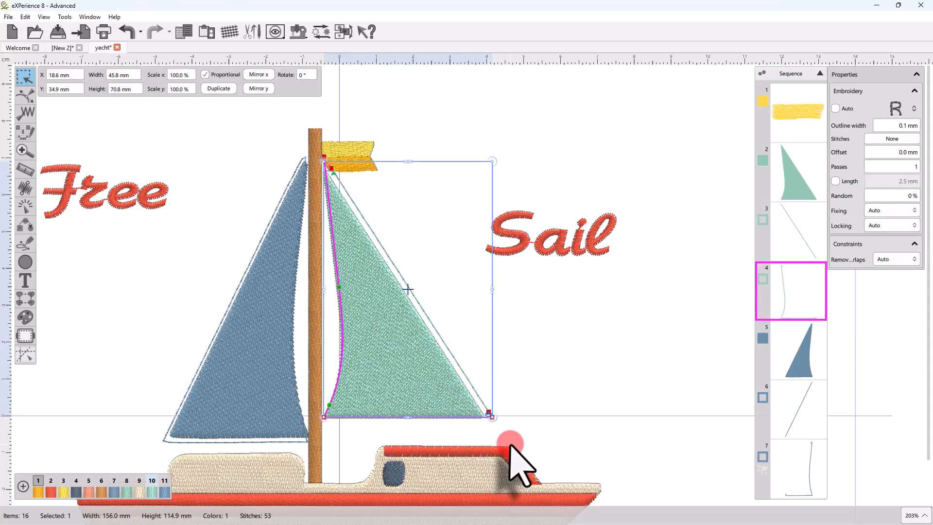
key(Delete)
click(256, 440)
click(242, 448)
key(Delete)
- Apply the slanted outer line of the blue sail as the path for the "Free" text
click(315, 319)
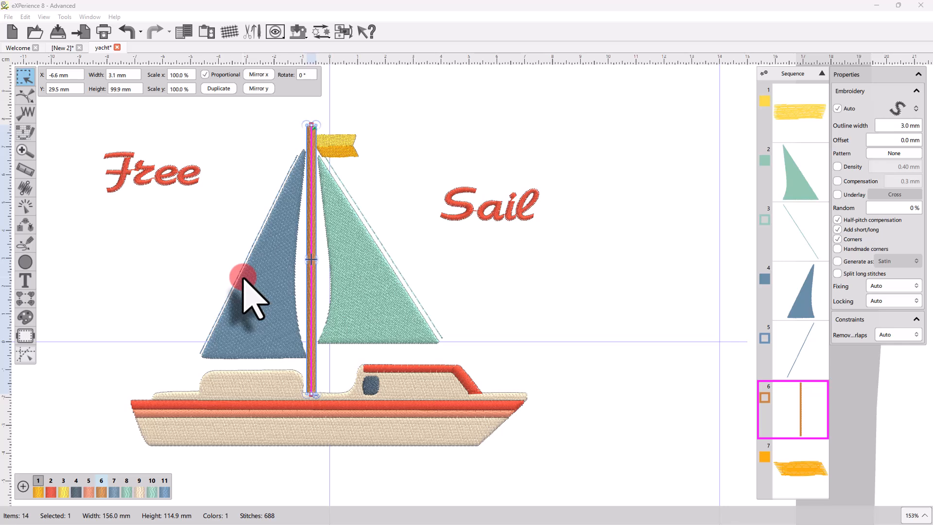
click(240, 274)
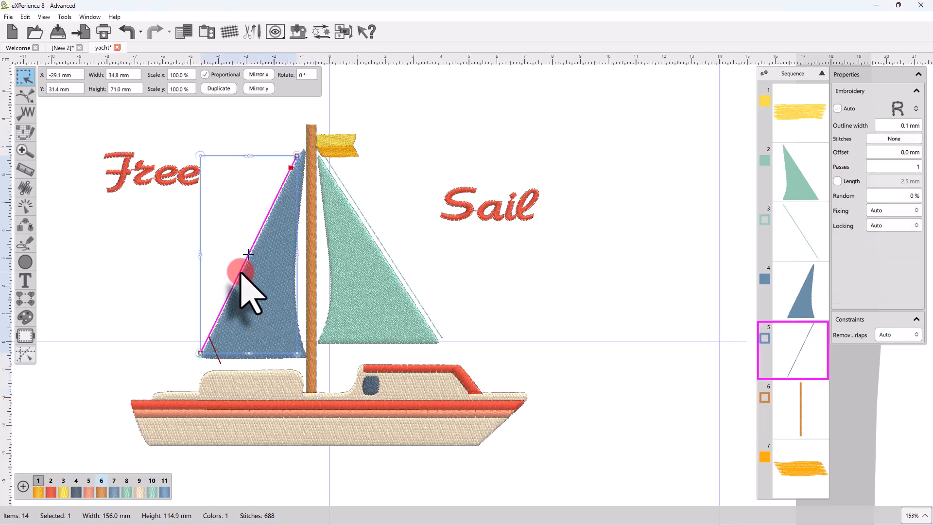
click(173, 225)
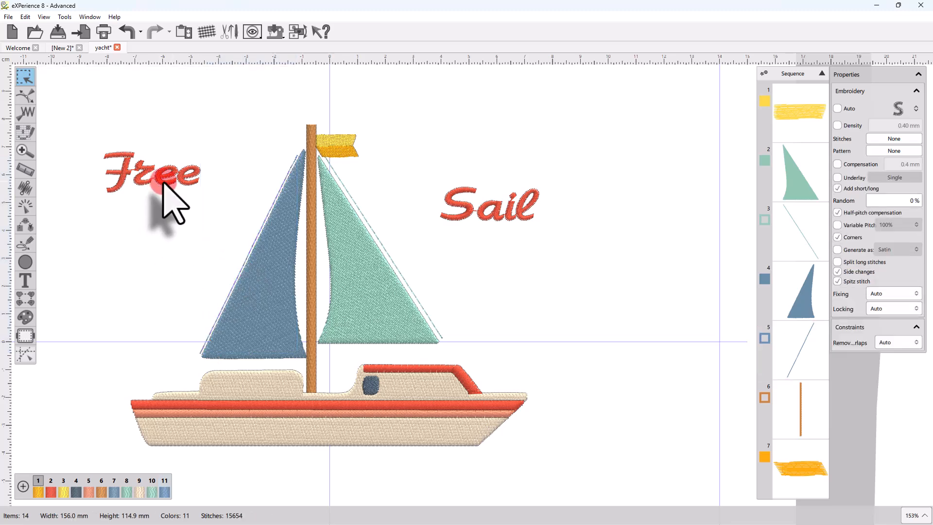
click(164, 183)
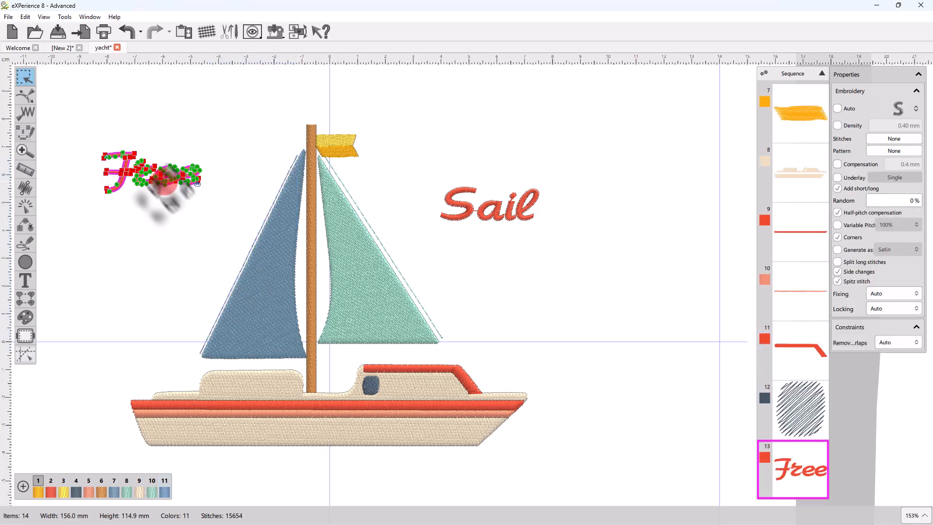
shift+click(248, 259)
right_click(247, 261)
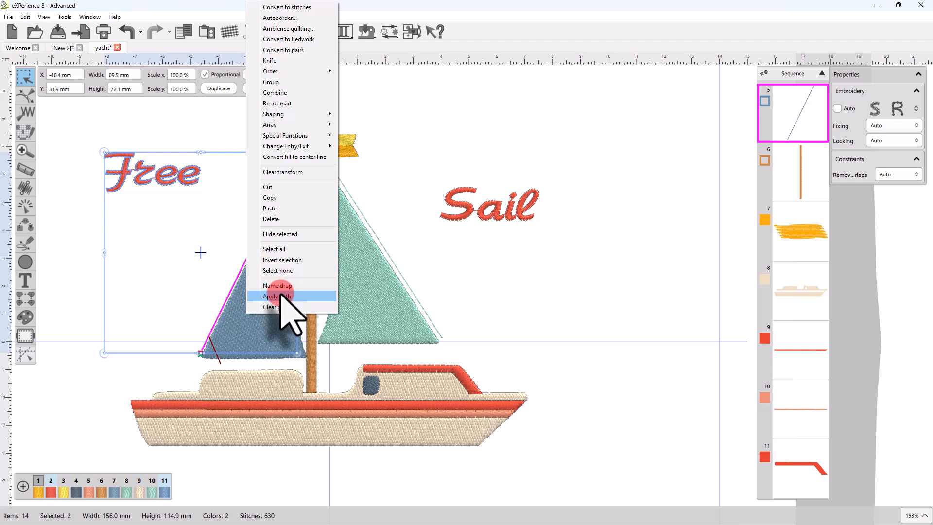
click(281, 294)
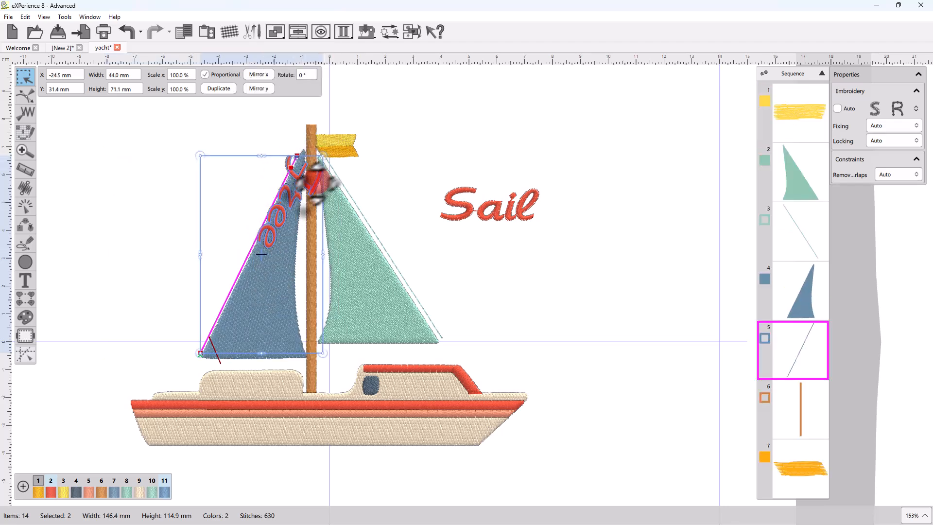
- Reverse the direction of the "Free" text on its path and set its alignment to Center
click(24, 280)
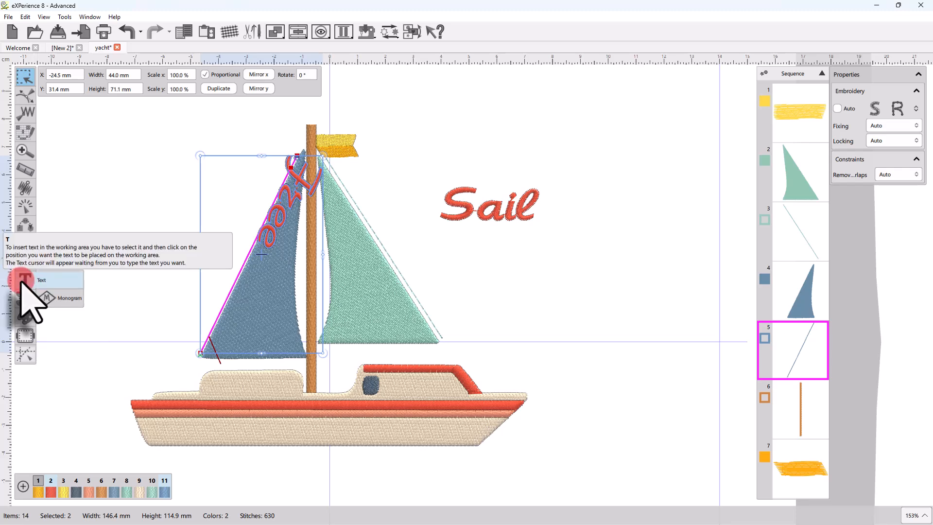
click(23, 281)
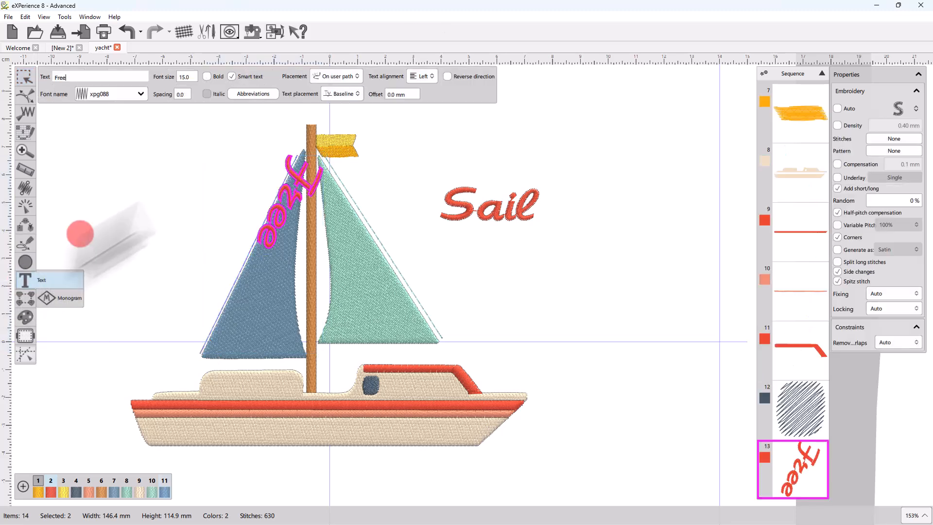
click(463, 78)
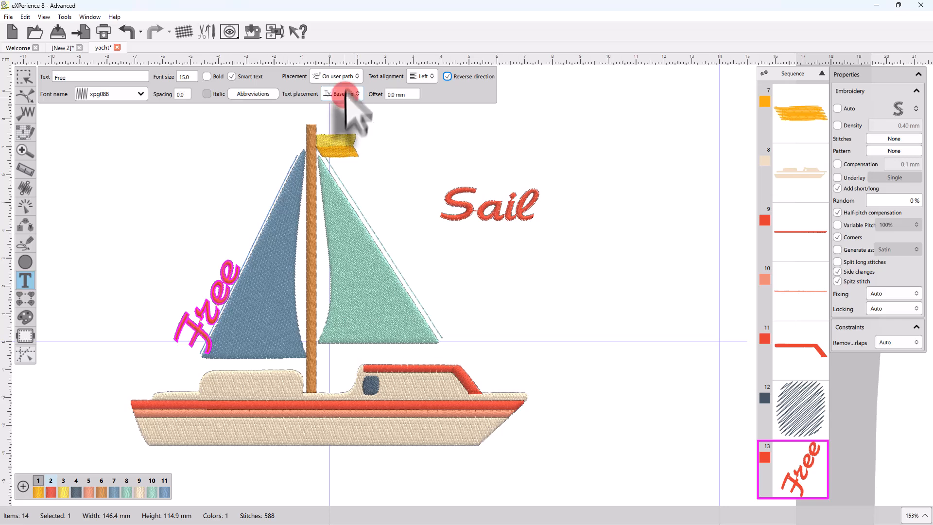
click(422, 77)
click(432, 107)
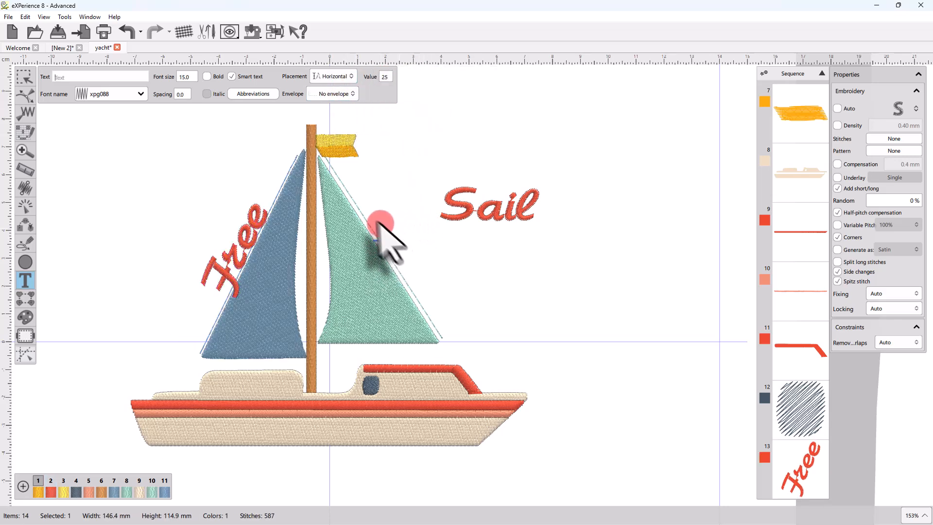
- Apply the slanted outer line of the green sail as the path for the "Sail" text
click(25, 77)
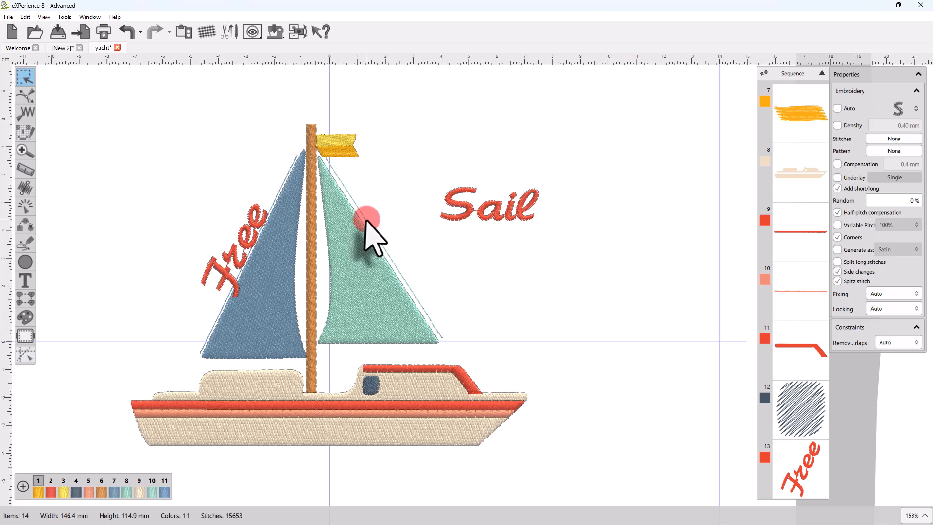
click(367, 221)
shift+click(464, 207)
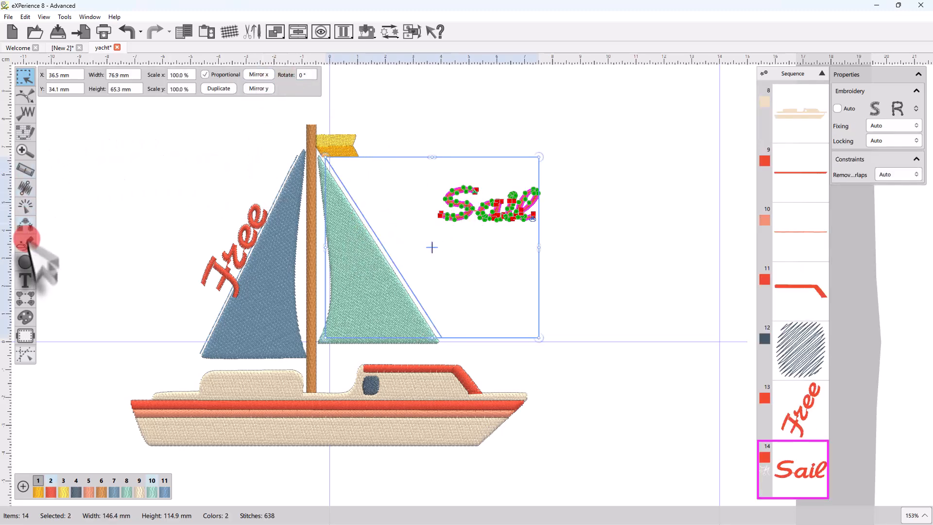
right_click(451, 205)
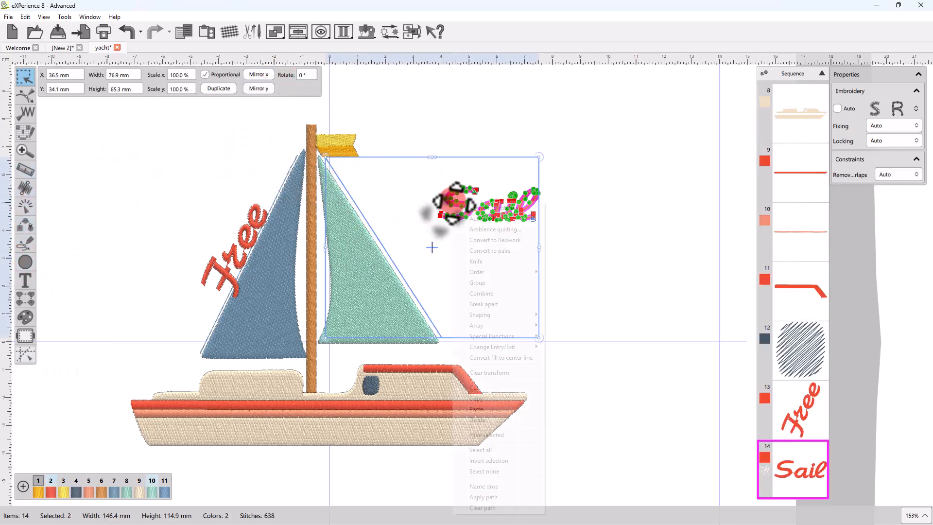
click(503, 498)
- Set the "Sail" text's alignment to Center and reverse its direction on the green sail's path
click(24, 280)
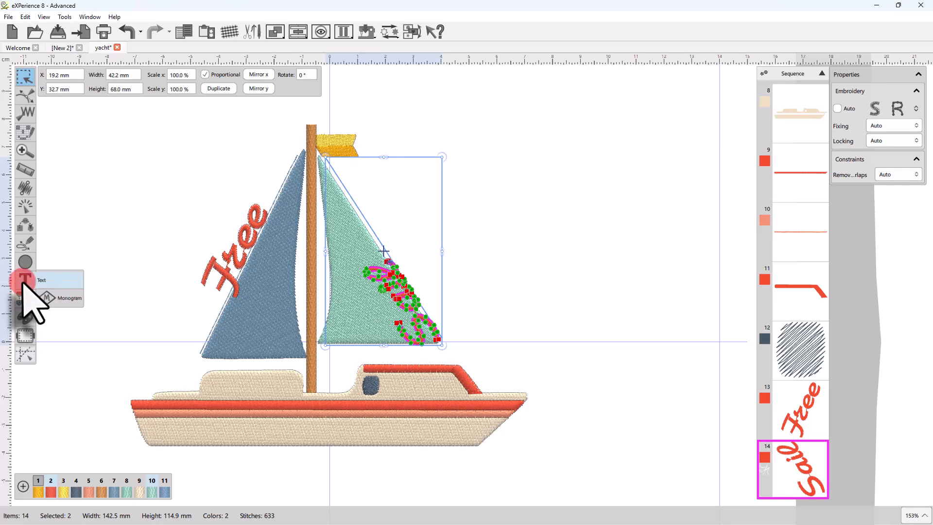
click(421, 77)
click(427, 106)
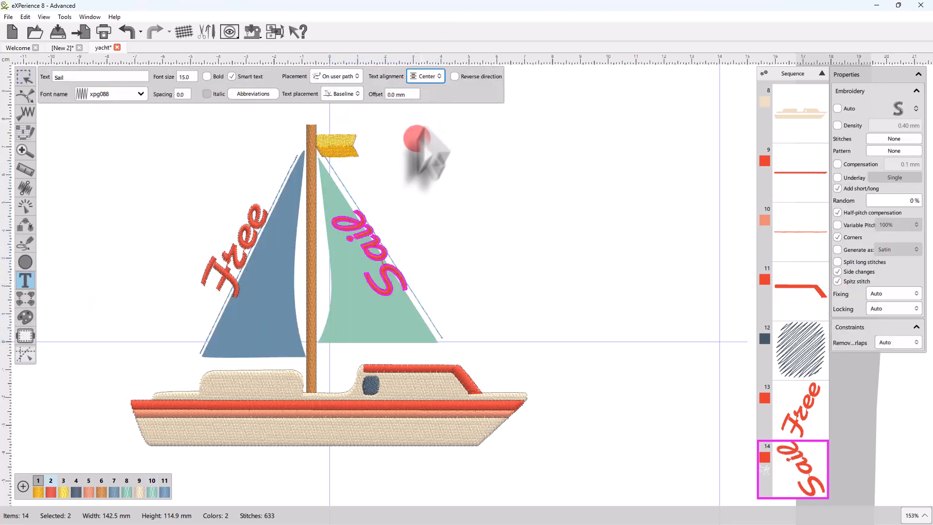
click(470, 78)
click(495, 214)
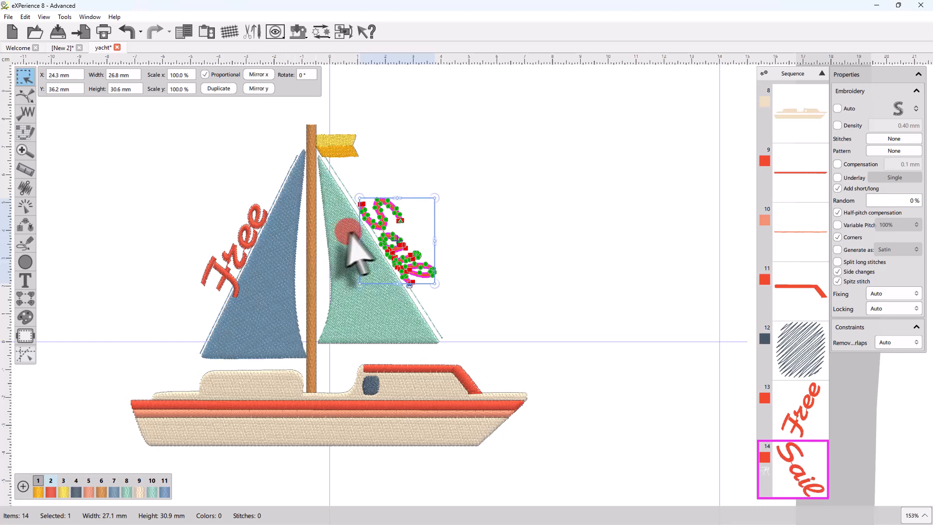
- Clear the path from the "Sail" text and move the text beside the green sail's outer edge
right_click(369, 226)
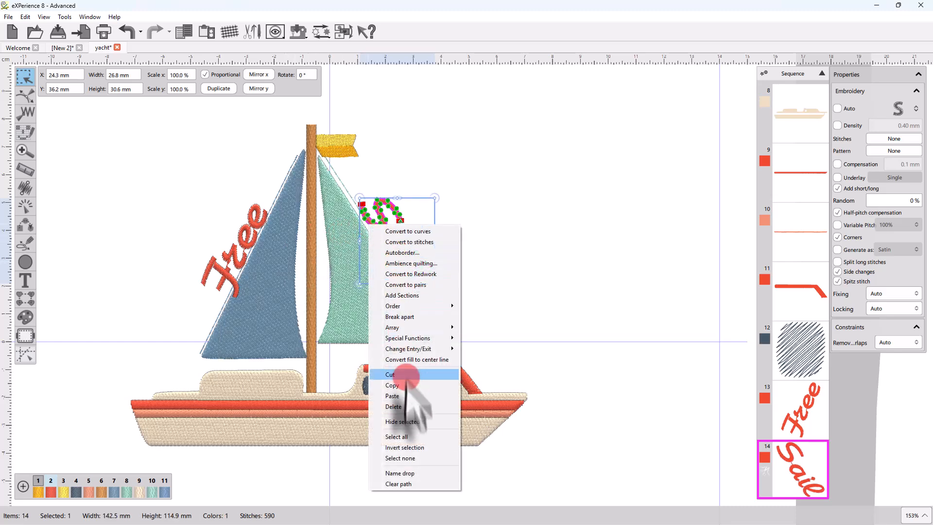
click(410, 483)
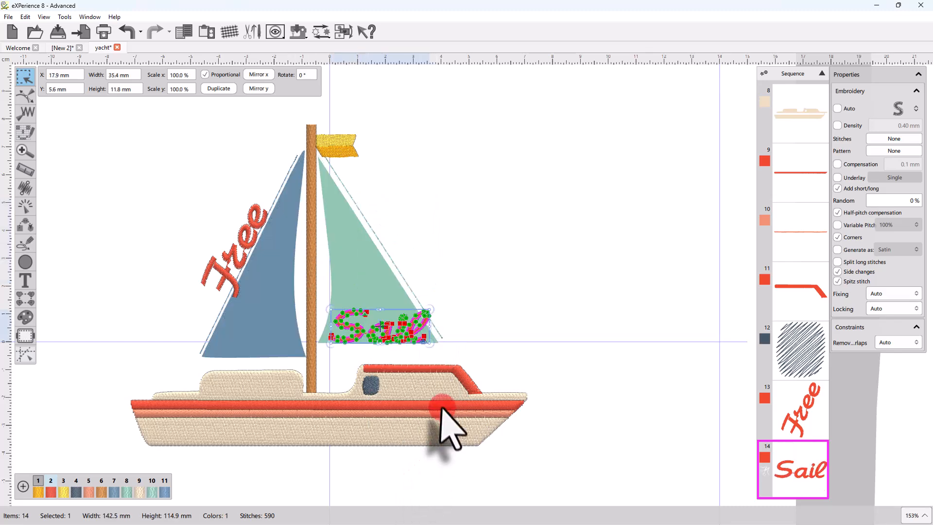
drag(391, 331, 437, 219)
click(583, 274)
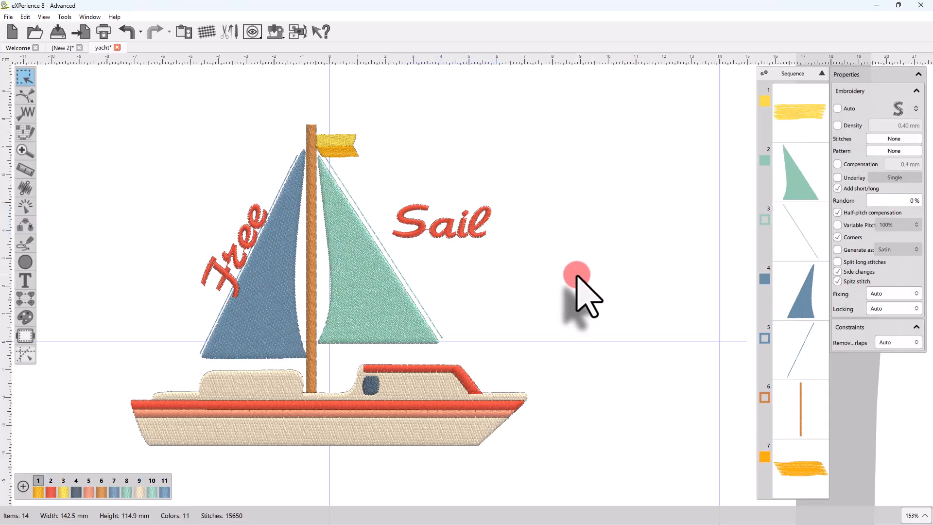